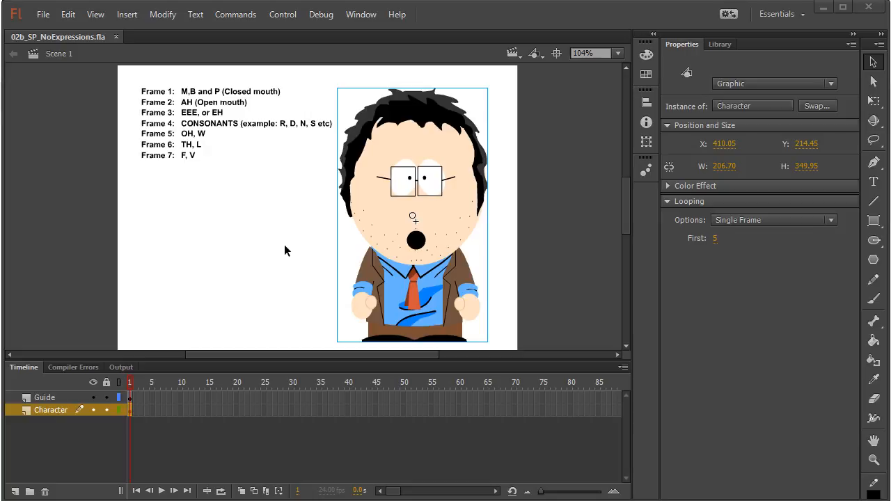
Open the Character symbol for editing, preview its mouth positions in frames 1 to 7, and unlock the Mouth layer
double_click(378, 156)
left_click(147, 383)
mouse_move(147, 383)
left_mouse_down()
mouse_move(129, 384)
mouse_move(163, 379)
mouse_move(129, 384)
mouse_move(161, 381)
mouse_move(146, 383)
left_mouse_up()
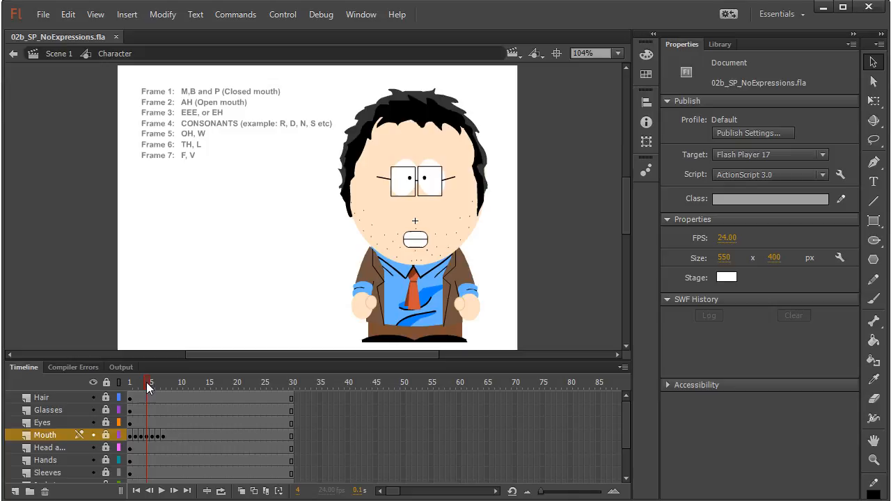
mouse_move(147, 382)
left_mouse_down()
mouse_move(154, 382)
mouse_move(138, 388)
left_mouse_up()
left_click_drag(136, 384, 162, 383)
left_click(105, 436)
Switch to File Explorer to look over the South Park Dialogue folder's files, and return to the Flash document
key("alt+Tab")
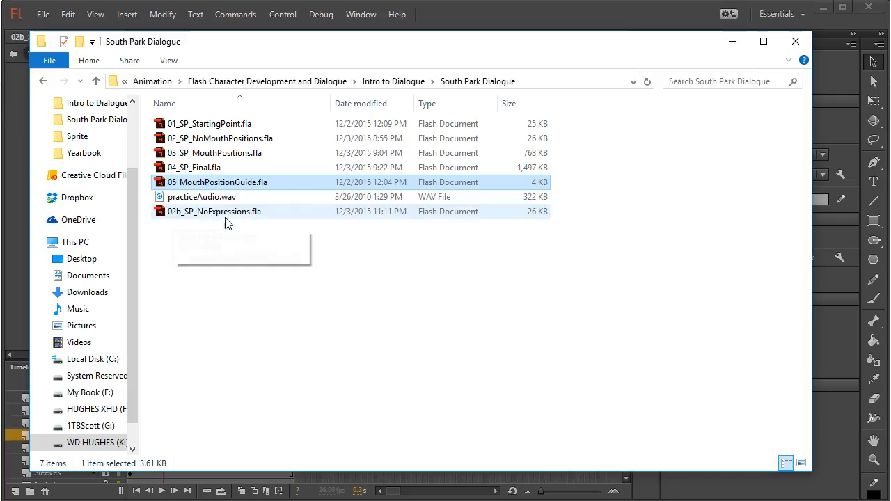
left_click(239, 253)
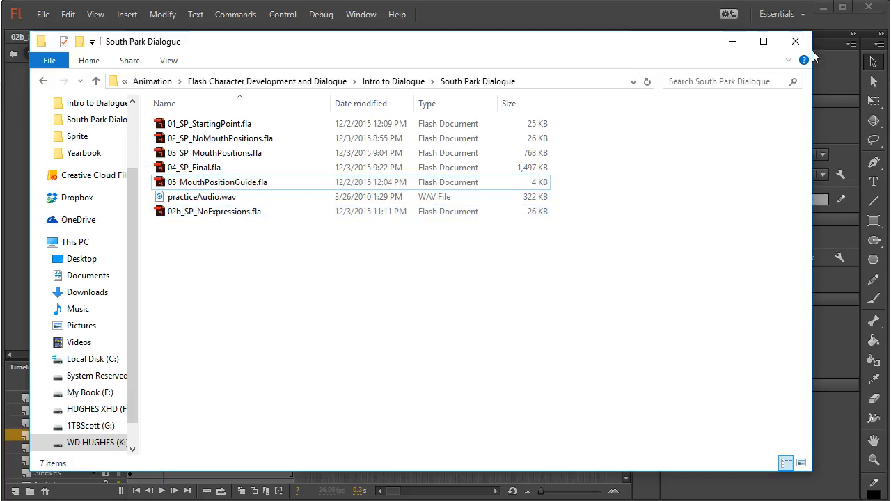
left_click(733, 44)
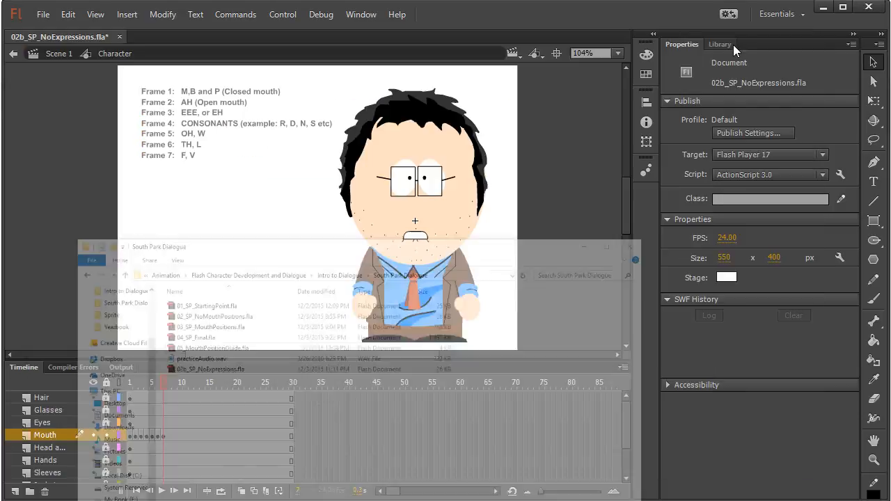
Copy the mouth position keyframes in frames 1 to 7 of the Mouth layer
left_click_drag(164, 382, 136, 381)
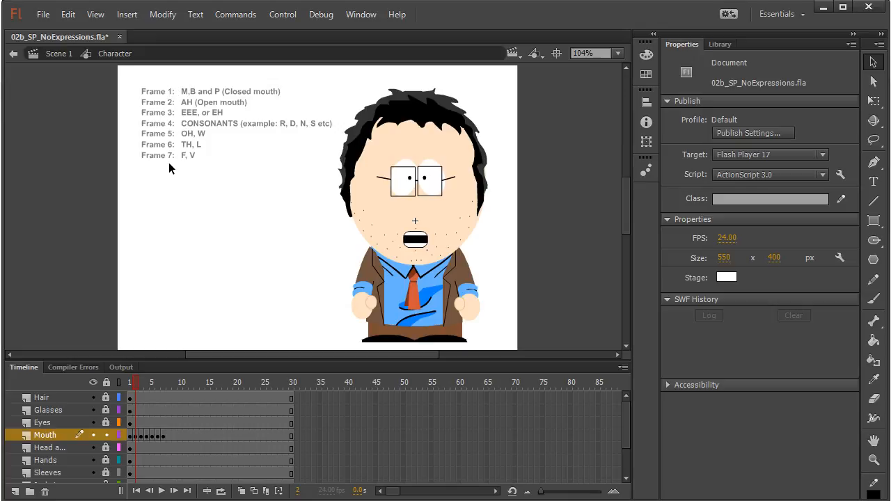
left_click(130, 435)
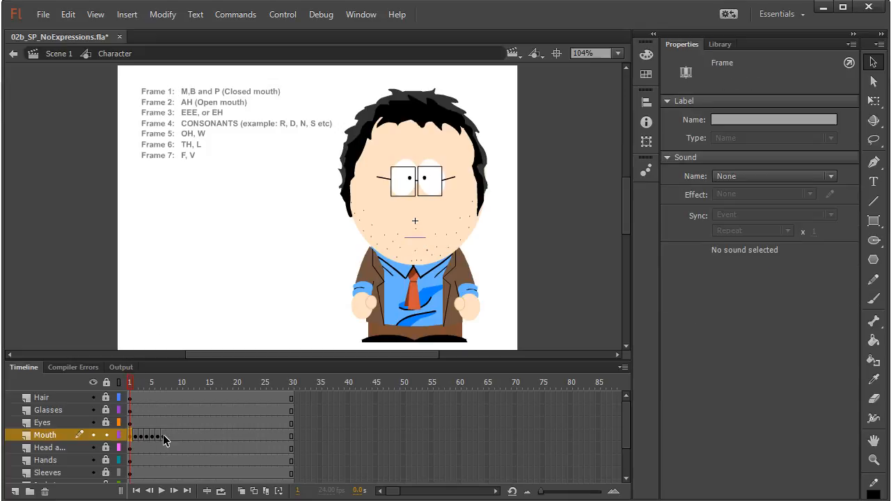
key("F5")
left_click_drag(128, 435, 164, 437)
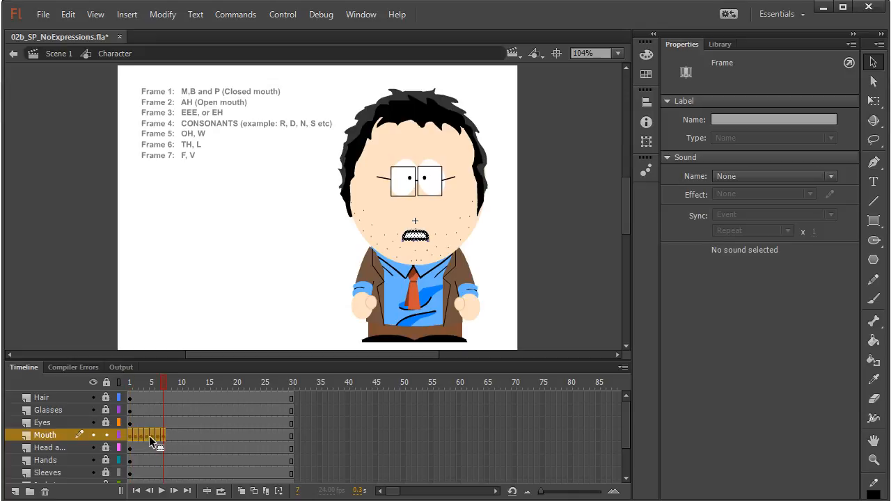
right_click(149, 436)
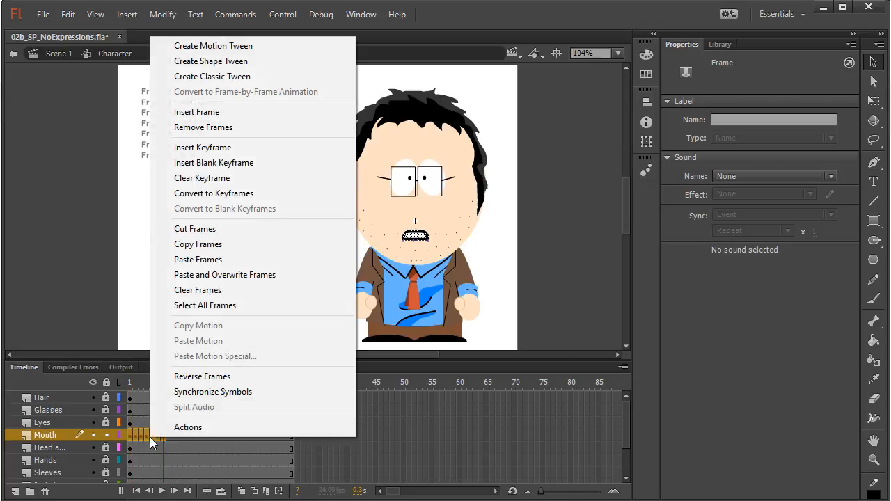
left_click(184, 248)
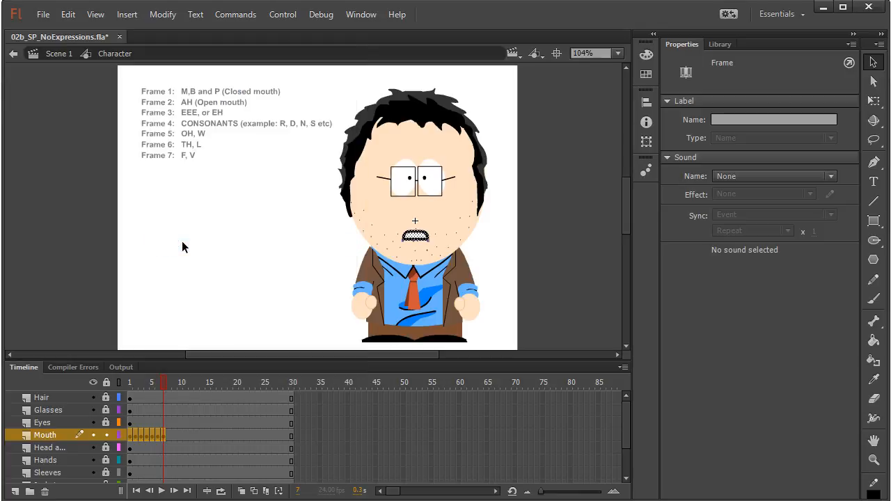
Insert a blank keyframe at frame 11 of the Mouth layer and paste the copied mouth frames there
left_click(189, 436)
left_click(185, 434)
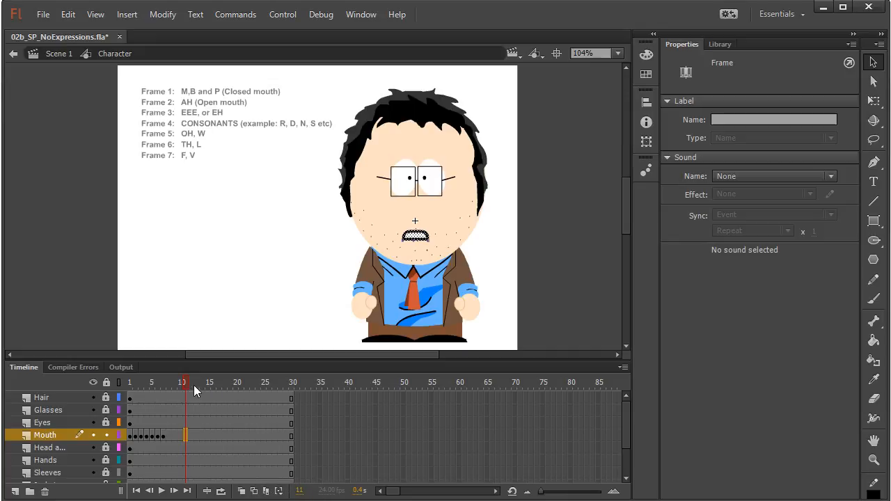
left_click_drag(185, 384, 220, 385)
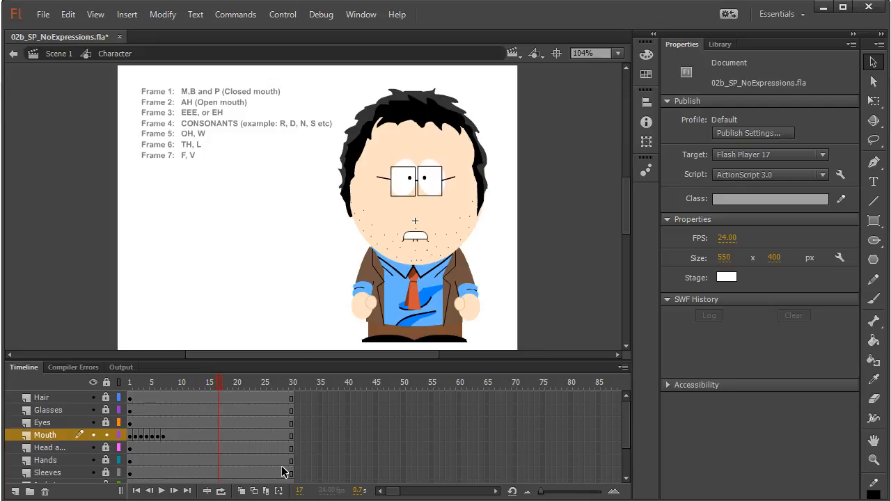
left_click(188, 434)
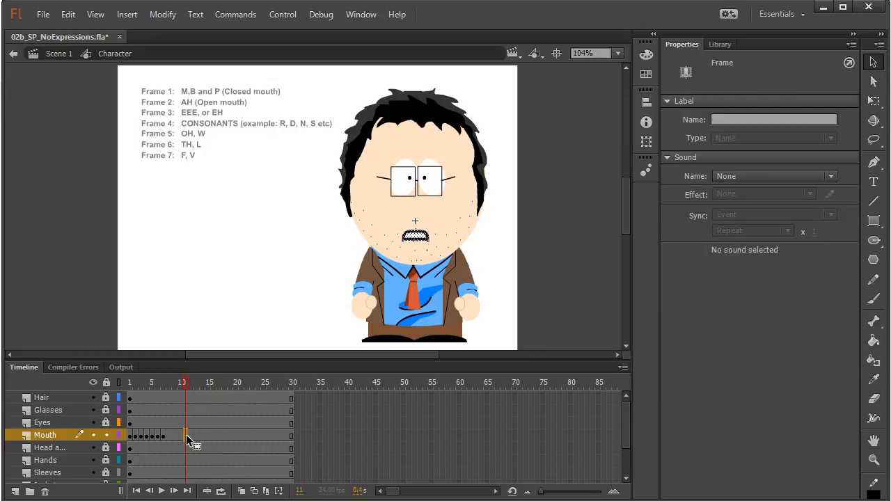
right_click(185, 434)
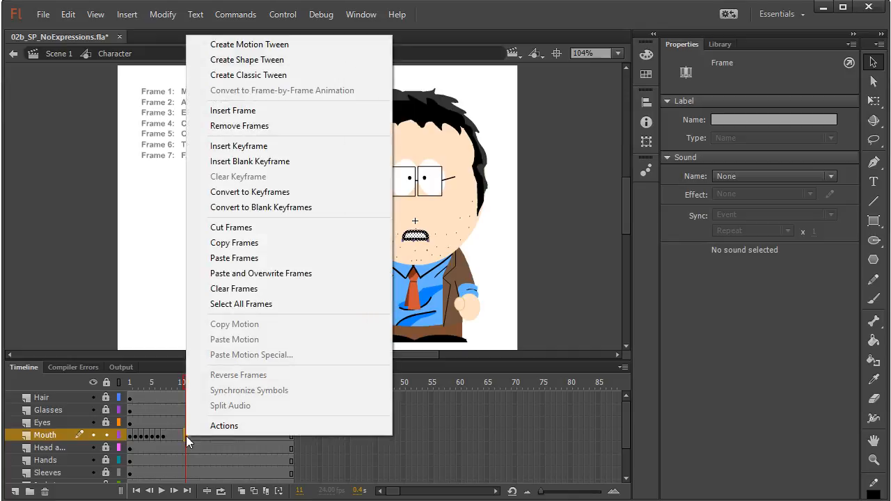
left_click(247, 161)
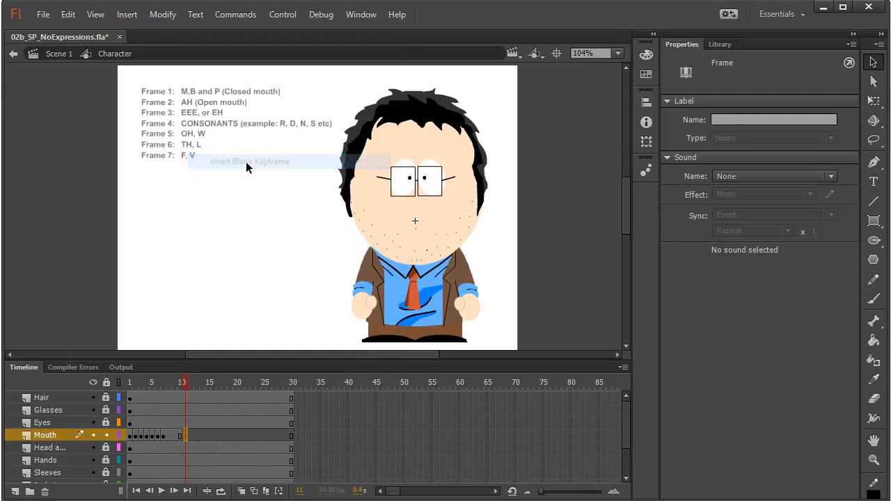
right_click(185, 434)
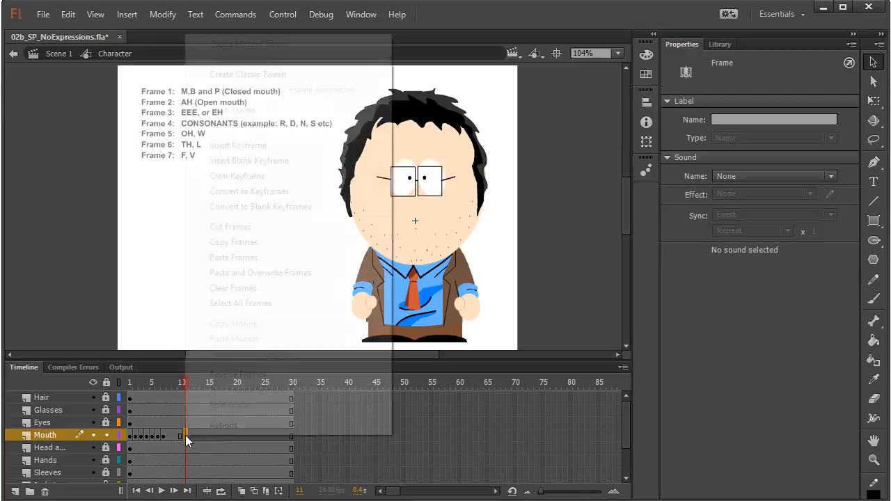
left_click(221, 269)
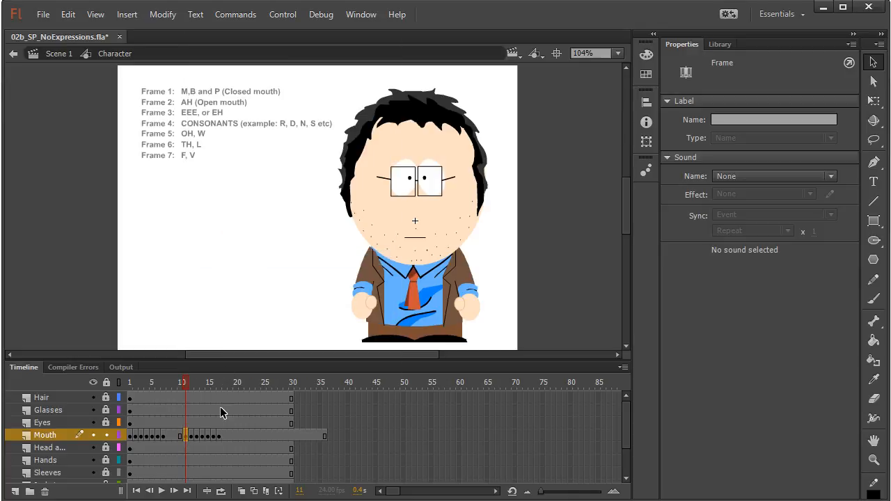
Paste the copied mouth frames again at frame 21 of the Mouth layer
left_click_drag(281, 436, 323, 435)
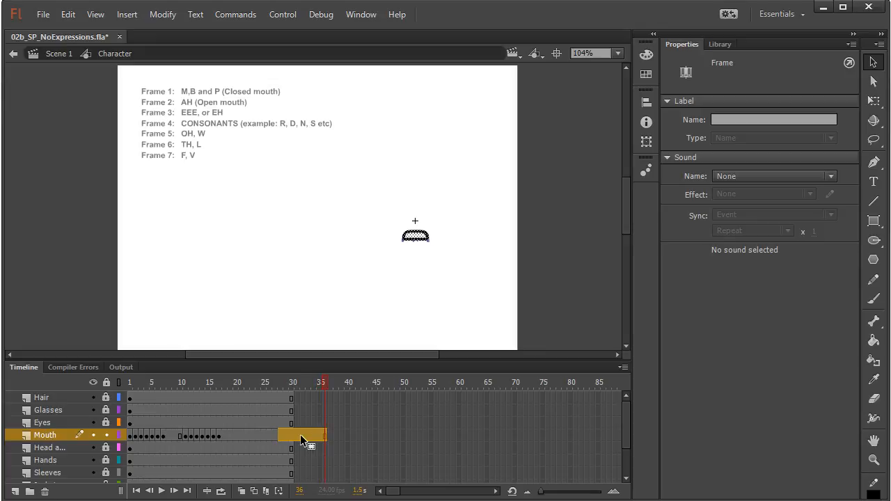
left_click(300, 434)
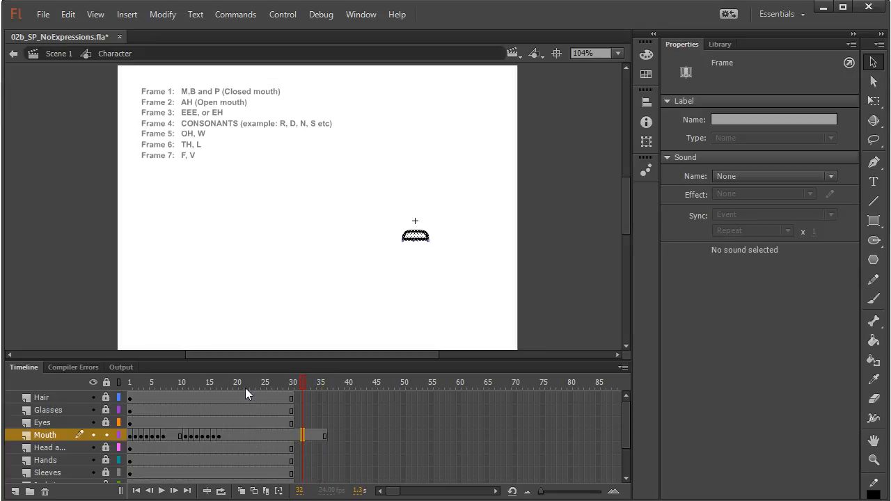
left_click(243, 436)
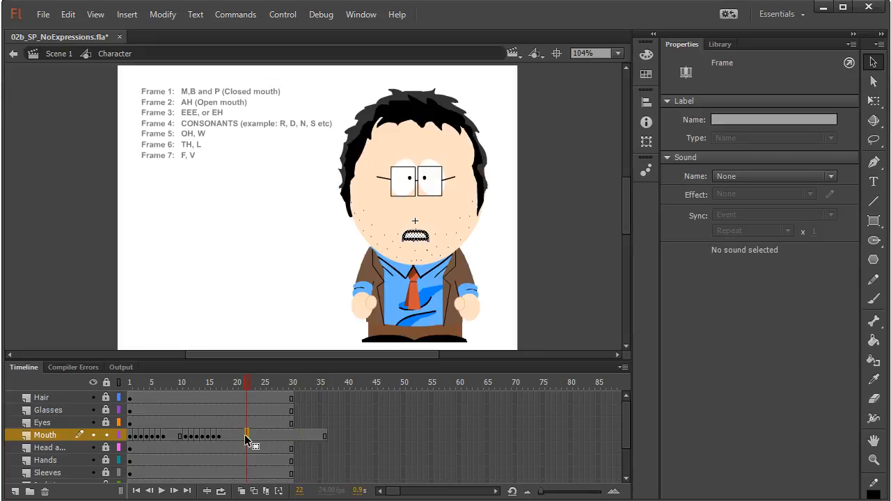
left_click(242, 436)
right_click(241, 436)
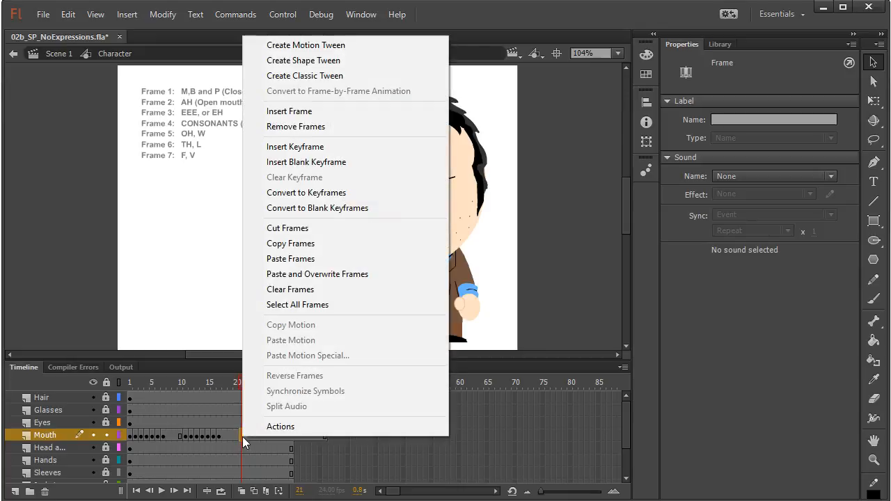
left_click(281, 262)
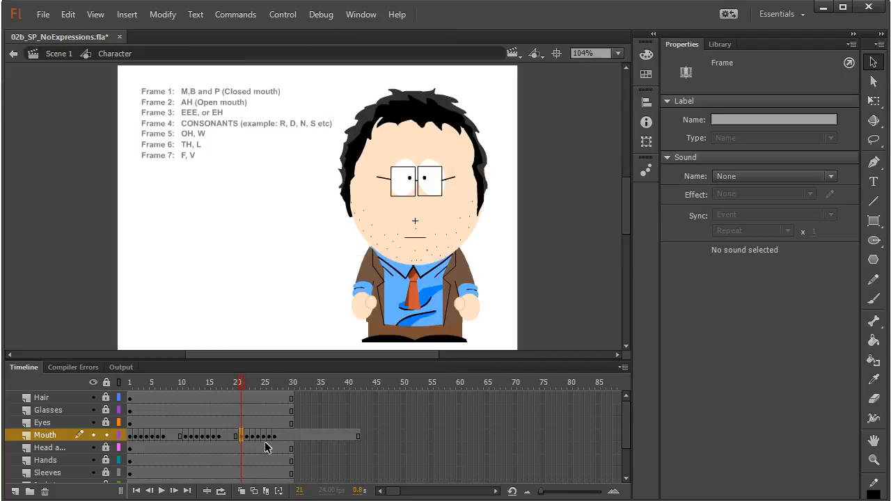
Remove the Mouth layer's surplus frames 31 to 42 so that the layer ends at frame 30
left_click_drag(297, 435, 356, 433)
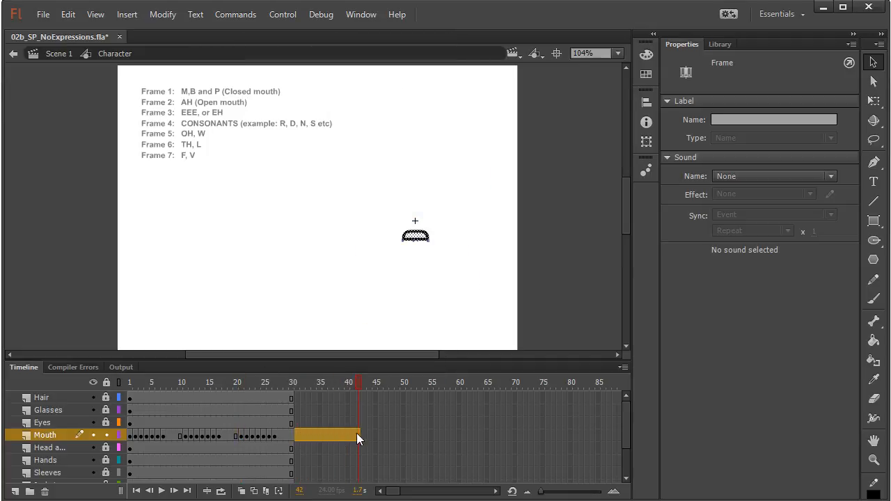
right_click(318, 436)
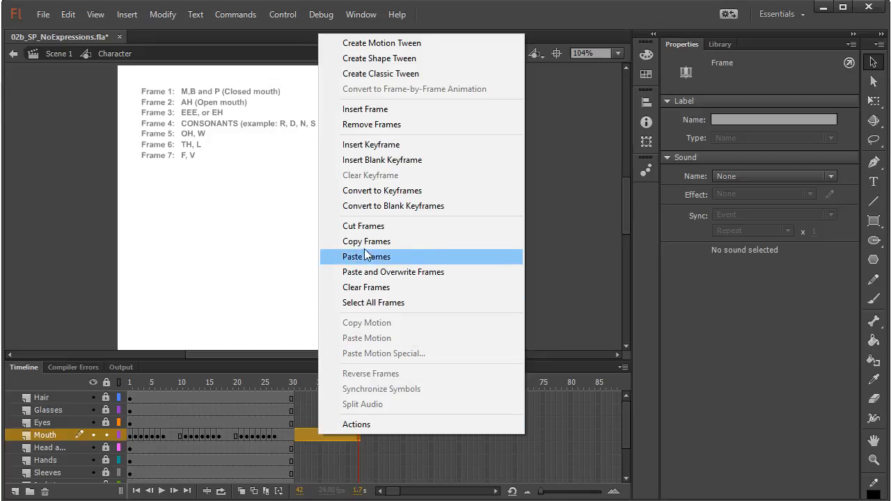
left_click(389, 124)
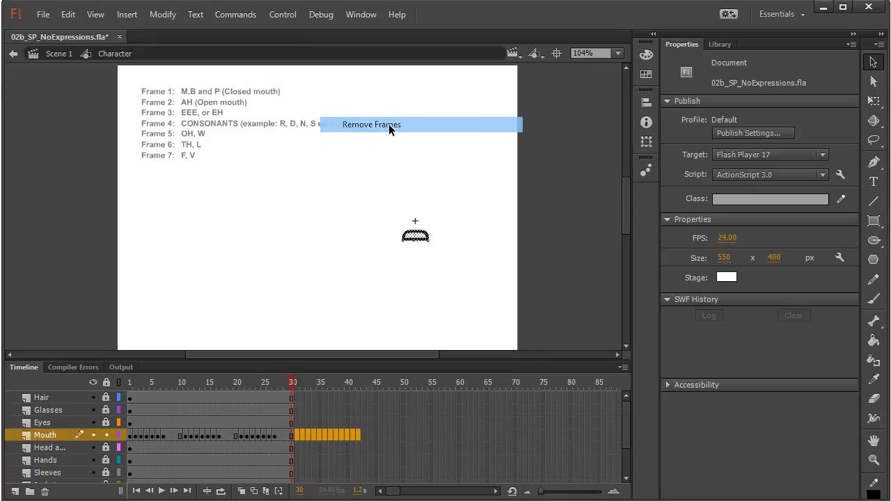
Check the duplicated mouth positions at frames 11, 21 and 27, and lock the Mouth layer
left_click(186, 437)
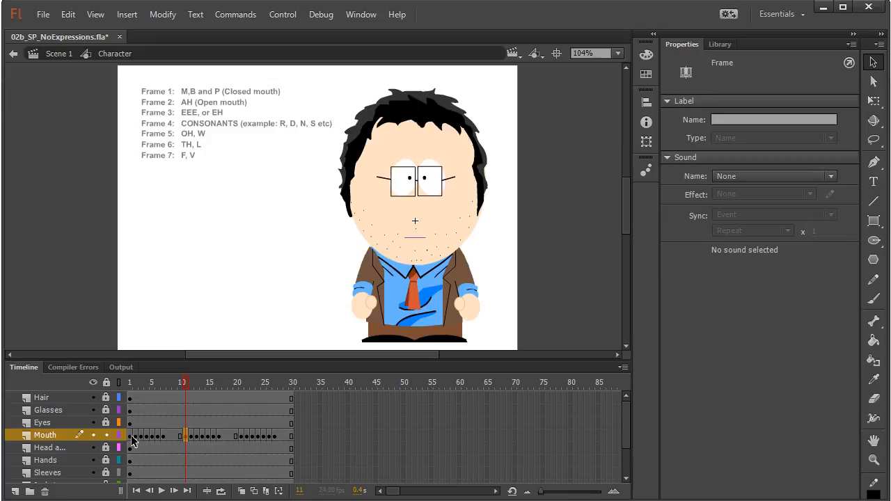
left_click(241, 437)
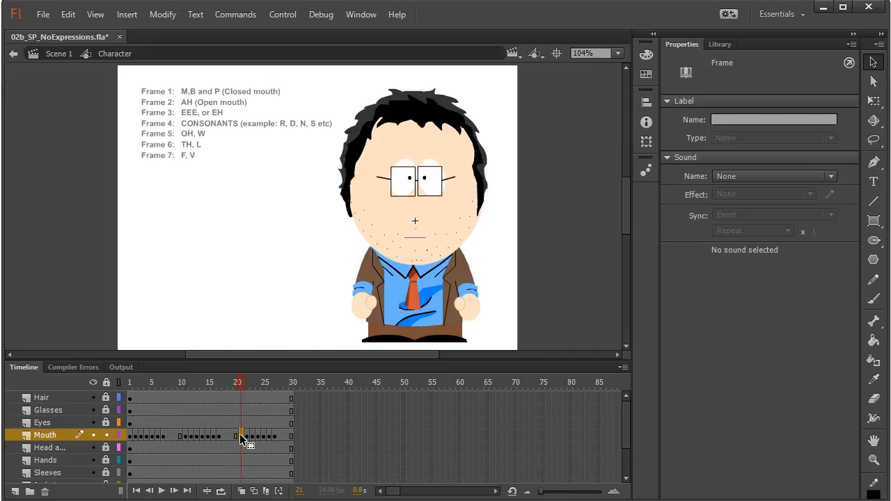
left_click(275, 437)
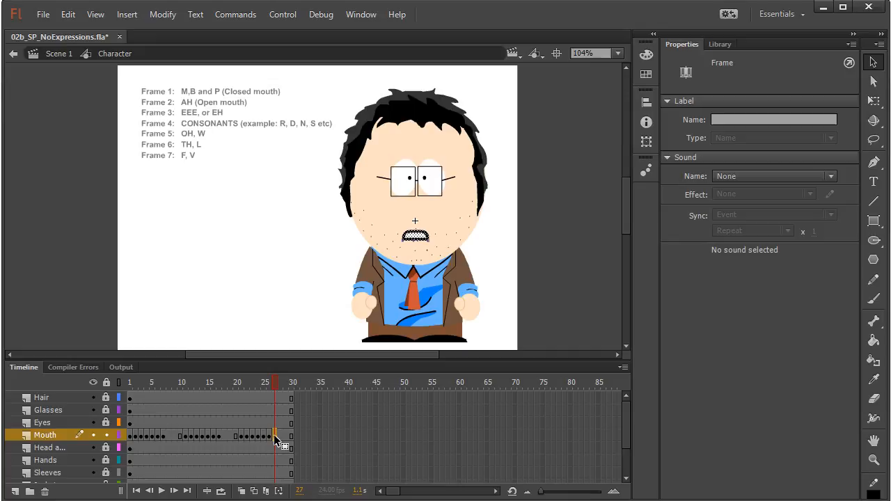
left_click(106, 436)
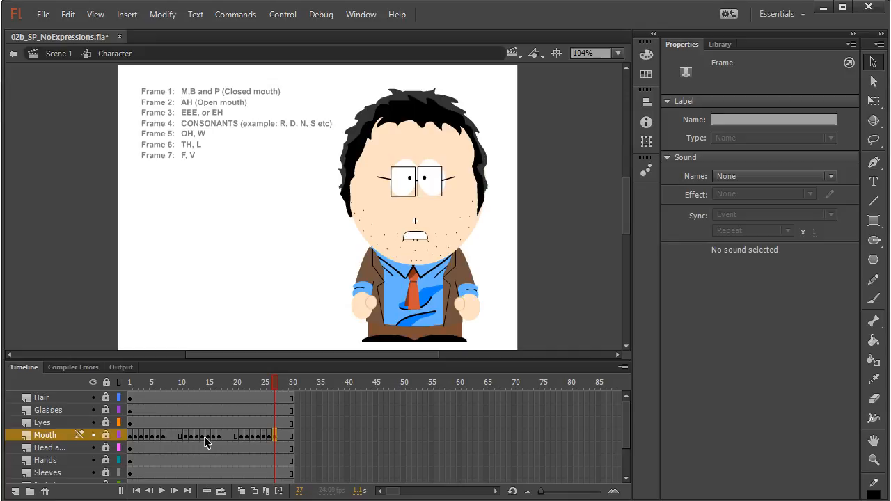
Unlock the Eyes layer and insert a keyframe at frame 11
left_click(106, 423)
left_click(185, 423)
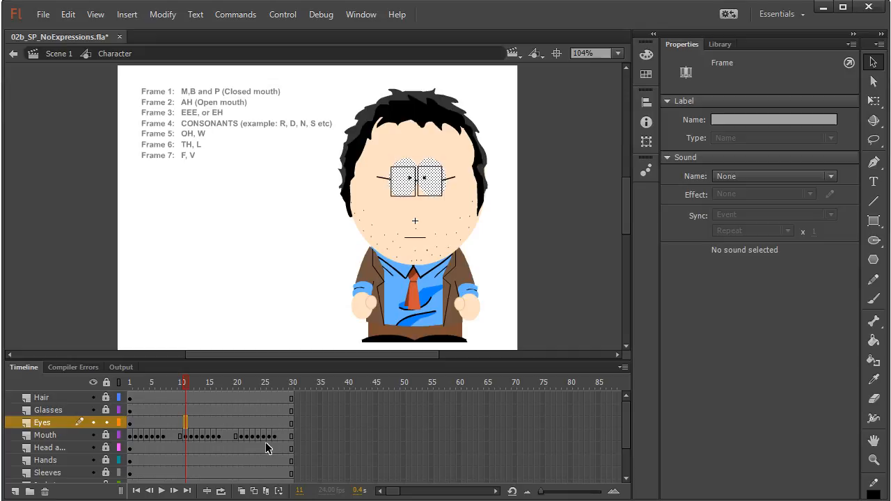
right_click(188, 423)
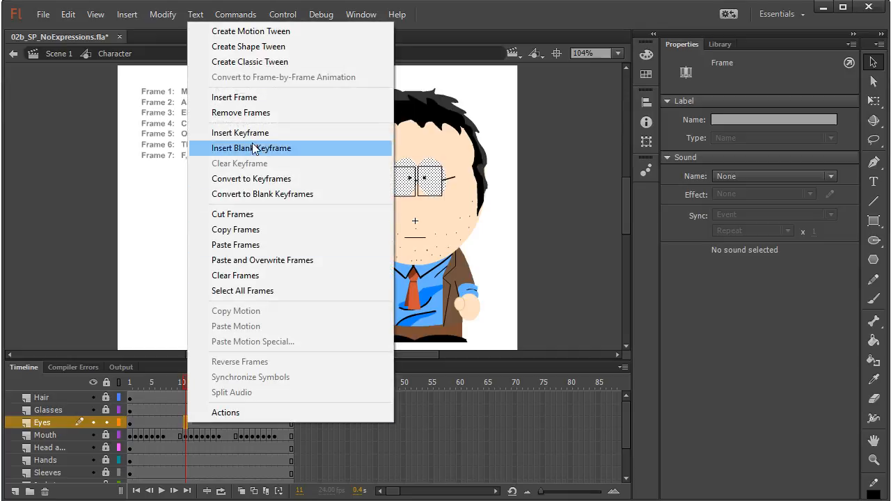
left_click(257, 136)
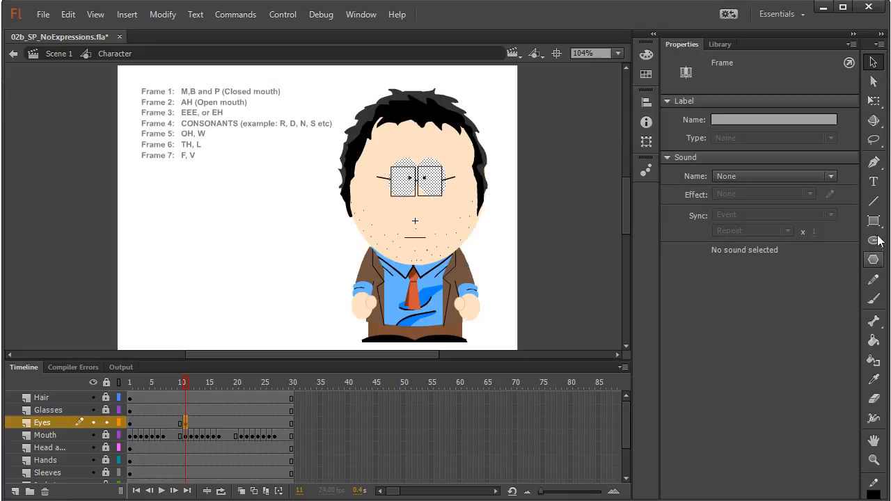
Draw a curved eyebrow about 21 px wide and 13 px high above the left glasses lens with the Pen tool
left_click(874, 162)
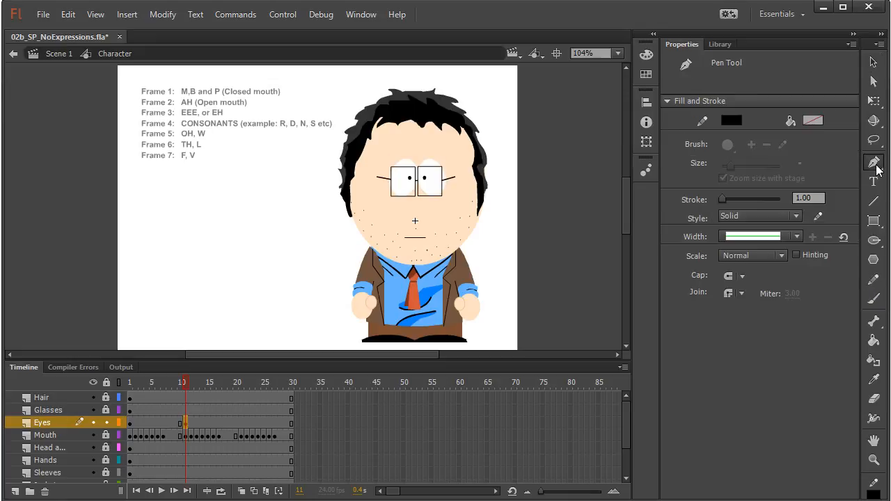
left_click(397, 145)
left_click_drag(384, 155, 378, 168)
key("v")
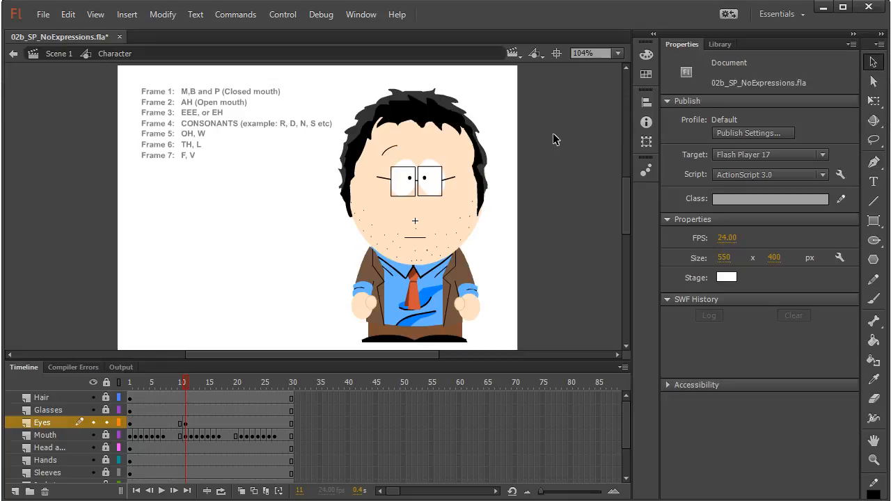
Duplicate the eyebrow above the left glasses lens, flip the copy horizontally and place it above the right lens
left_click(390, 155)
key("ctrl+v")
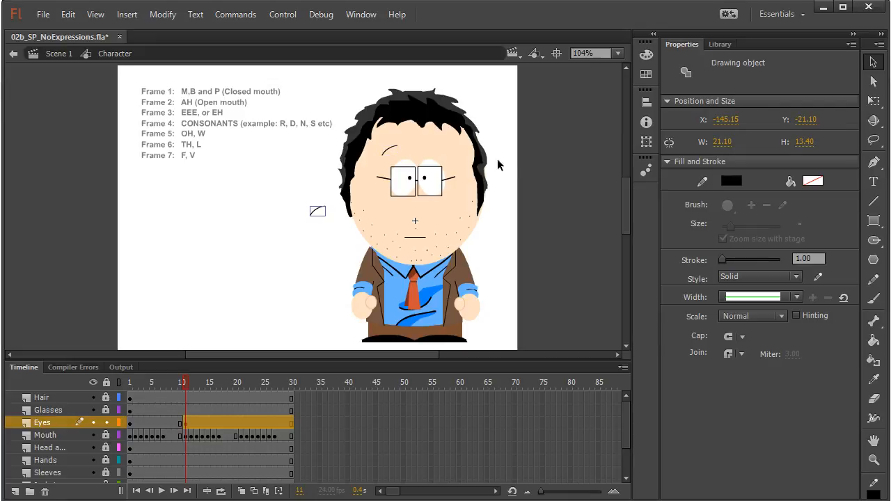
left_click(168, 20)
mouse_move(198, 189)
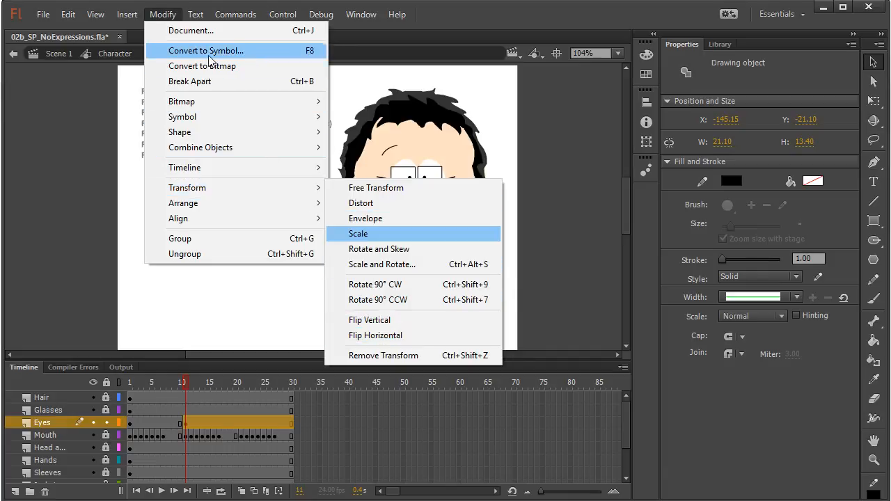
mouse_move(203, 188)
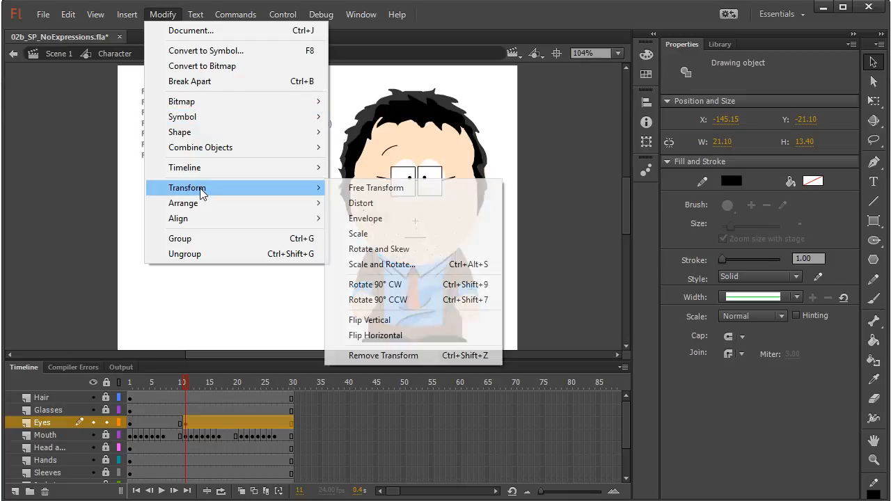
left_click(392, 337)
left_click_drag(318, 212, 441, 152)
left_click(567, 205)
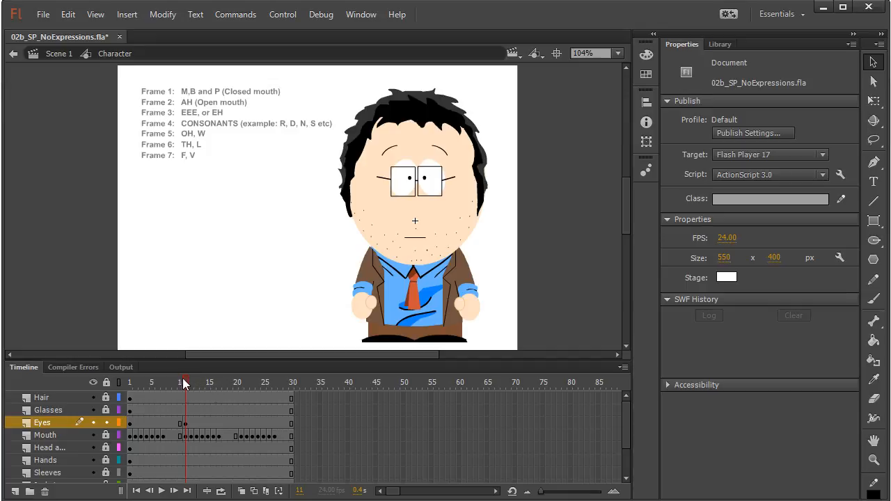
Examine the expression sets on frames 1 to 7, 11 to 17 and 21 to 27 of the timeline
mouse_move(185, 385)
left_mouse_down()
mouse_move(131, 385)
mouse_move(197, 380)
left_mouse_up()
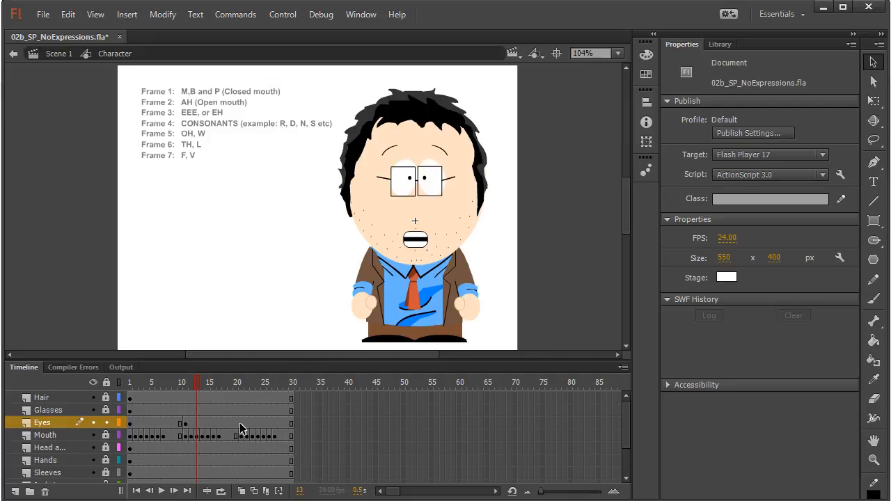
left_click(133, 384)
left_click(165, 384)
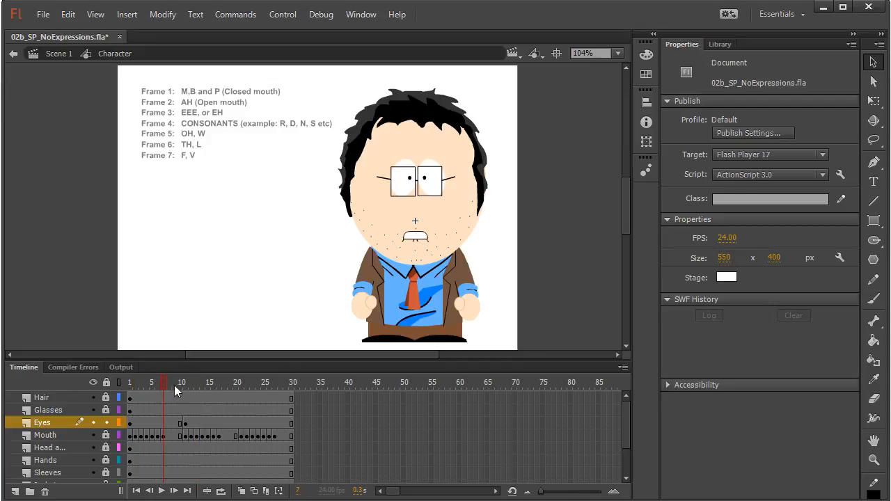
left_click(183, 384)
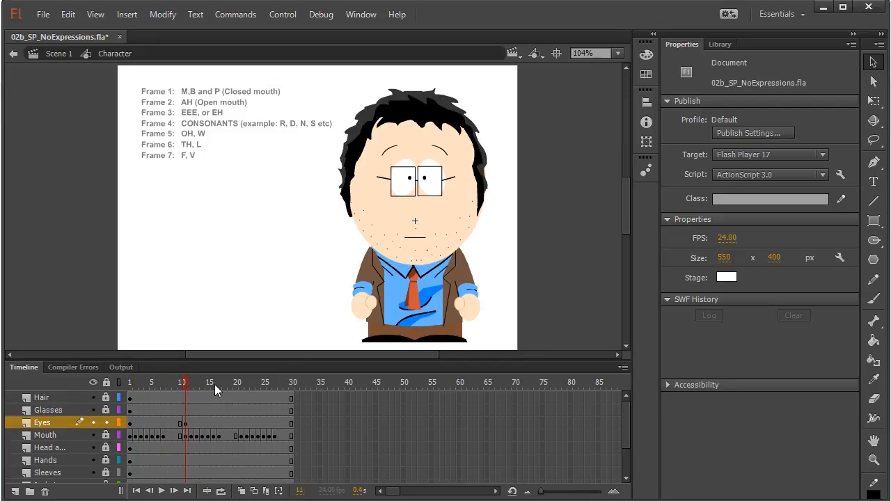
left_click(214, 384)
left_click(216, 384)
left_click(239, 384)
left_click(274, 384)
Insert a keyframe at frame 21 of the Eyes layer and clear the selection
left_click(242, 423)
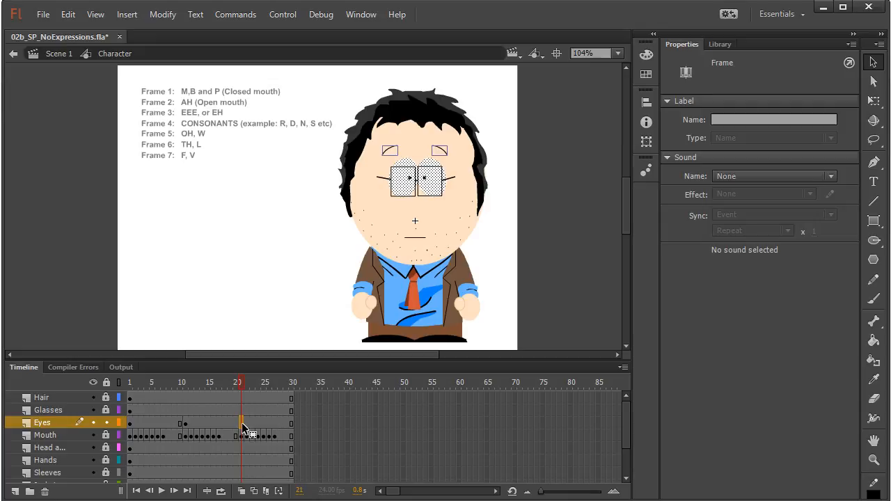
right_click(241, 423)
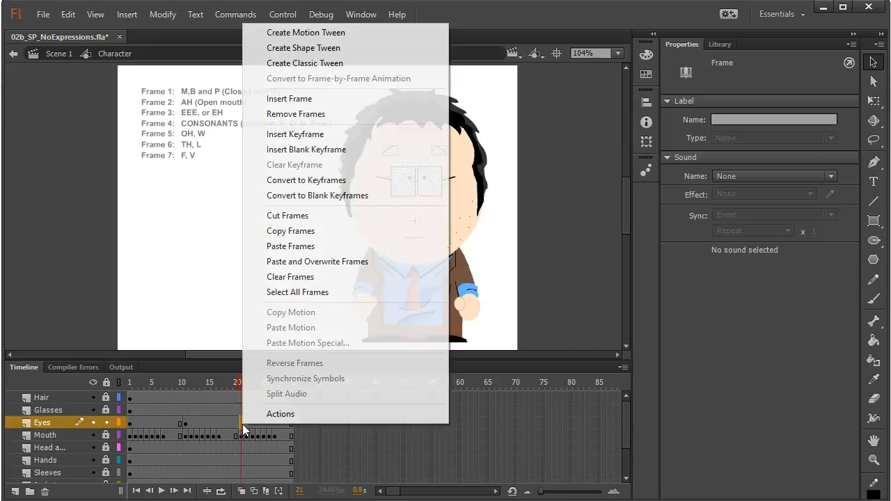
left_click(326, 134)
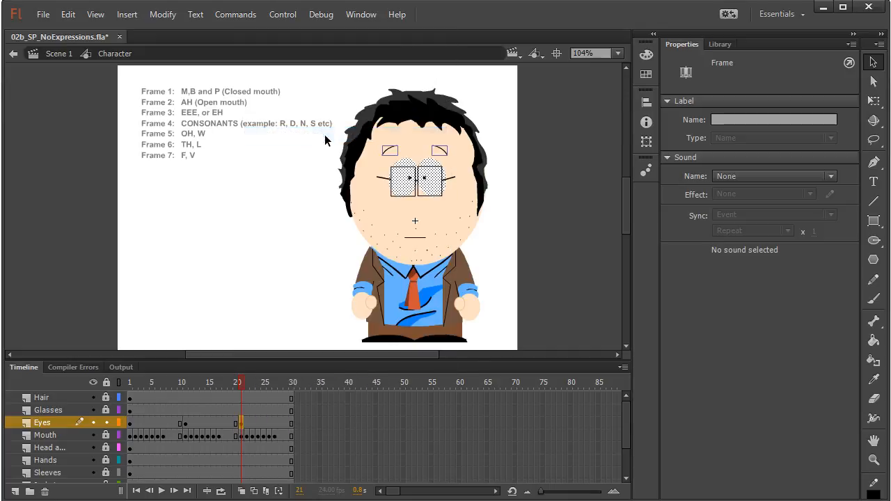
left_click(548, 218)
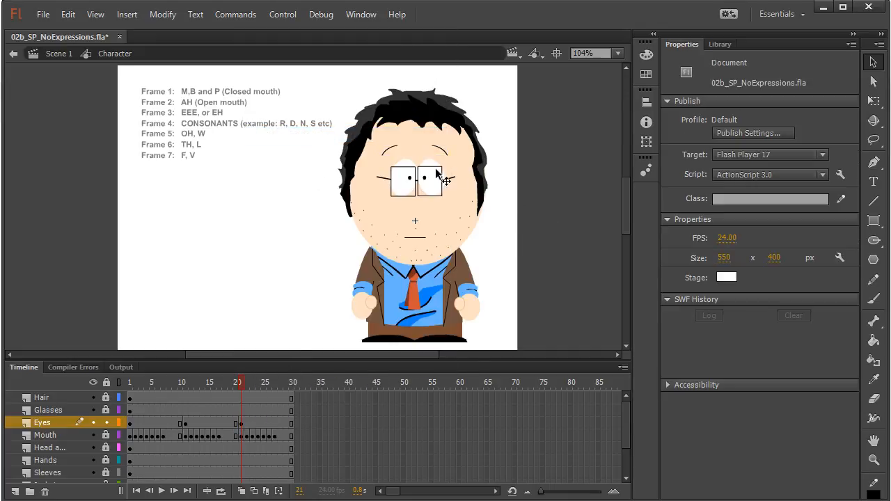
Rotate the left eyebrow with Free Transform so it slopes down toward the nose, and move it inward above the glasses
left_click(398, 151)
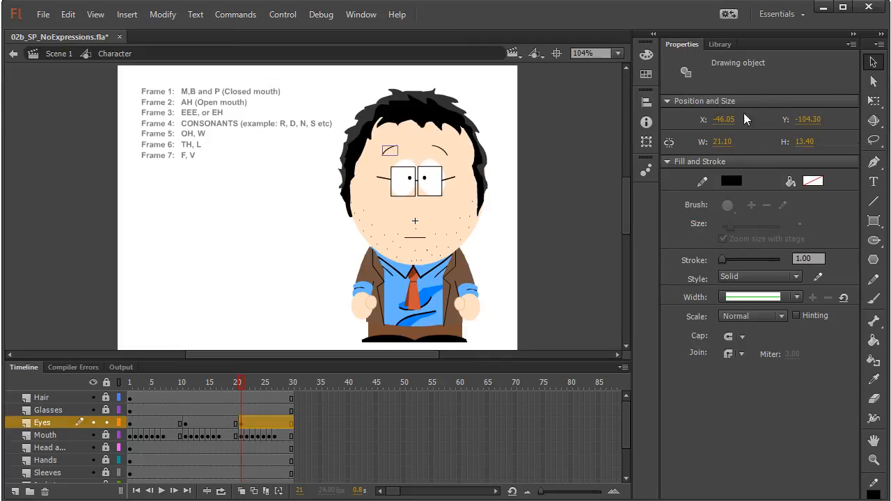
left_click(874, 101)
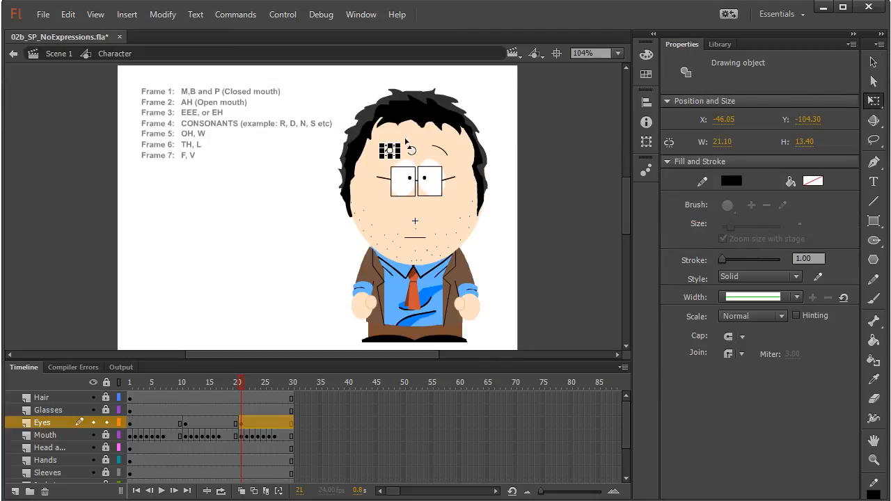
left_click_drag(413, 149, 413, 154)
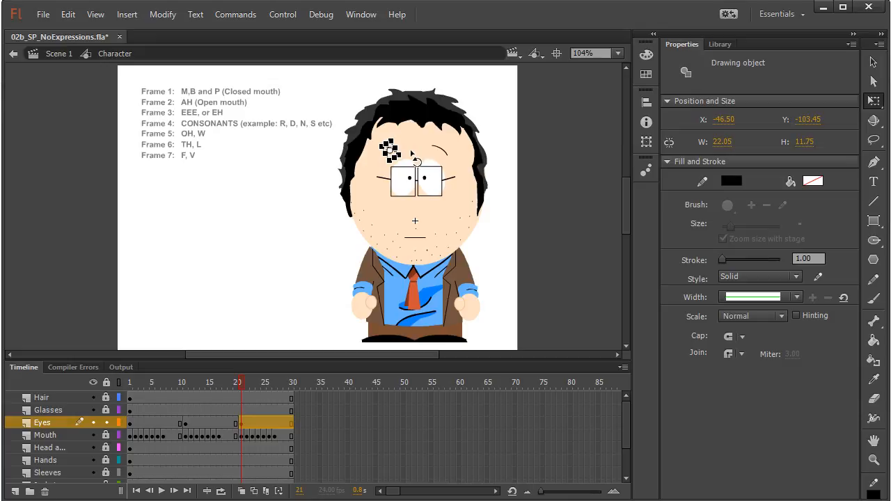
left_click(555, 193)
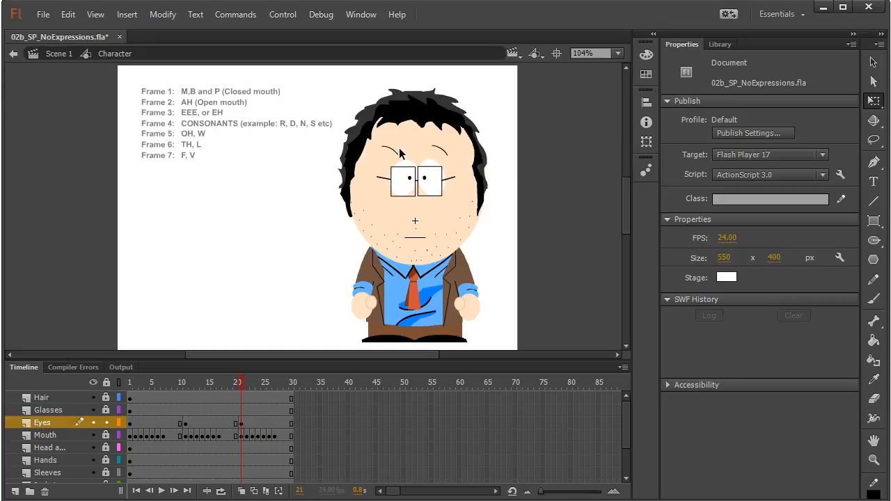
left_click_drag(394, 155, 415, 154)
left_click(549, 157)
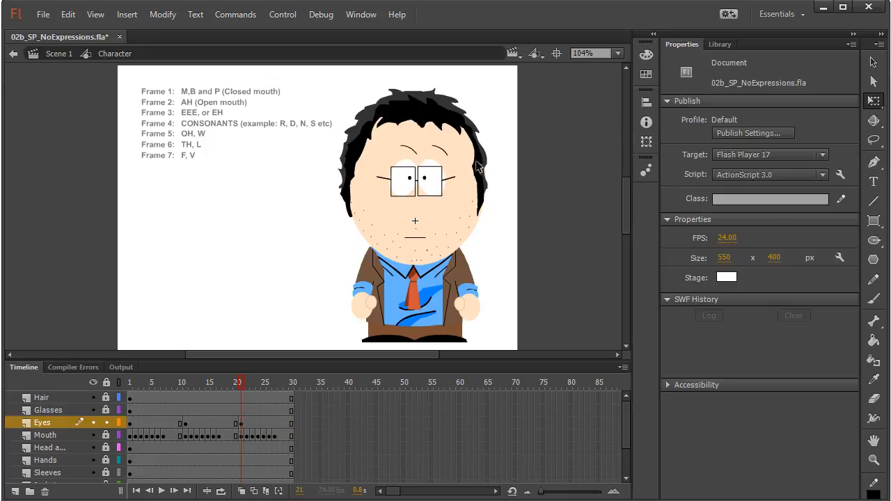
Angle the right eyebrow down toward the nose and adjust both eyebrows into a symmetric angry pair above the glasses
left_click(439, 148)
mouse_move(425, 154)
left_mouse_down()
mouse_move(429, 161)
mouse_move(427, 146)
left_mouse_up()
left_click(558, 163)
left_click(535, 160)
left_click(411, 147)
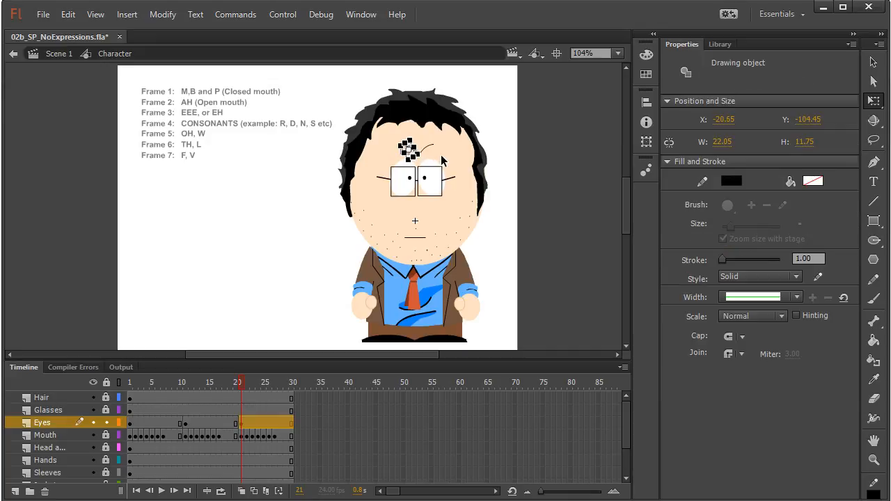
left_click(597, 170)
left_click(428, 152)
left_click(539, 167)
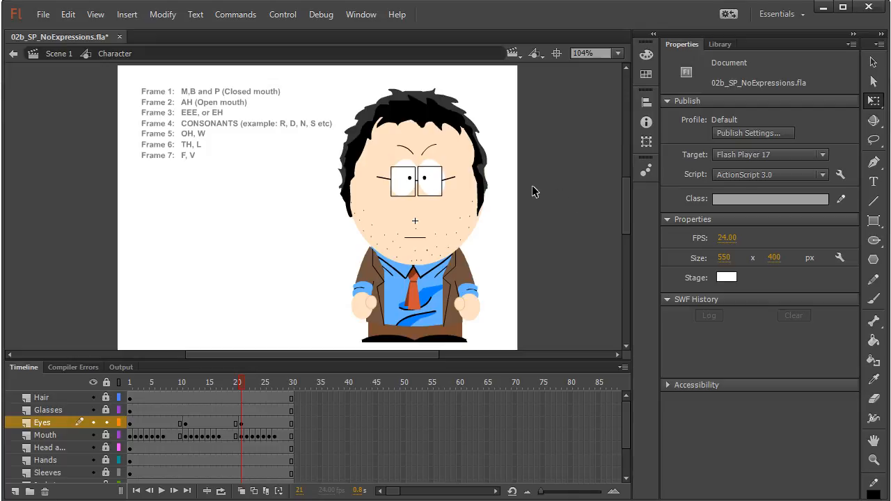
Delete both eyebrows from frame 21 of the Eyes layer
left_click(429, 151)
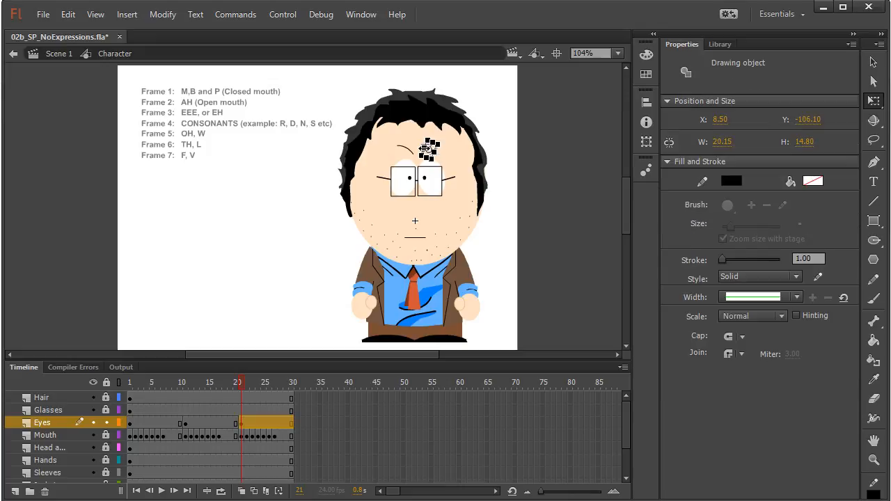
key("Delete")
left_click(409, 149)
key("Delete")
Delete the white shapes and pupils of both eyes at frame 21, leaving only the glasses frames
left_click(404, 186)
key("Delete")
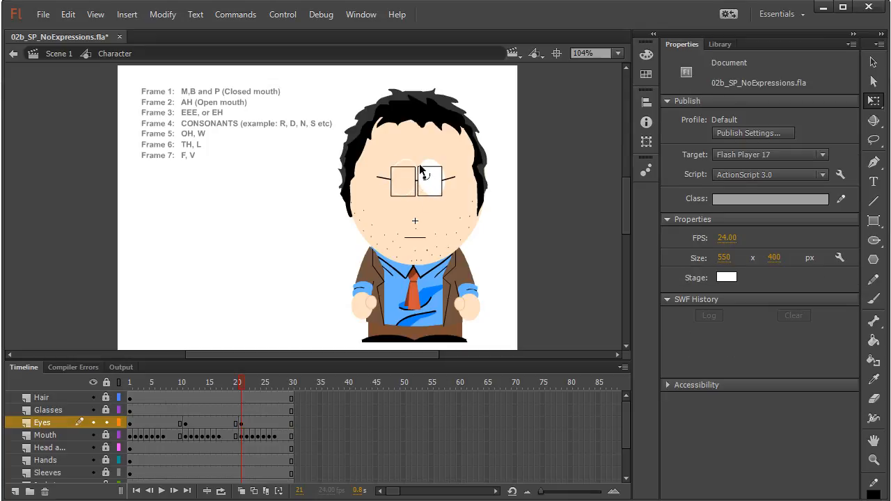
left_click(408, 161)
key("Delete")
left_click(432, 186)
key("Delete")
left_click(425, 178)
key("Delete")
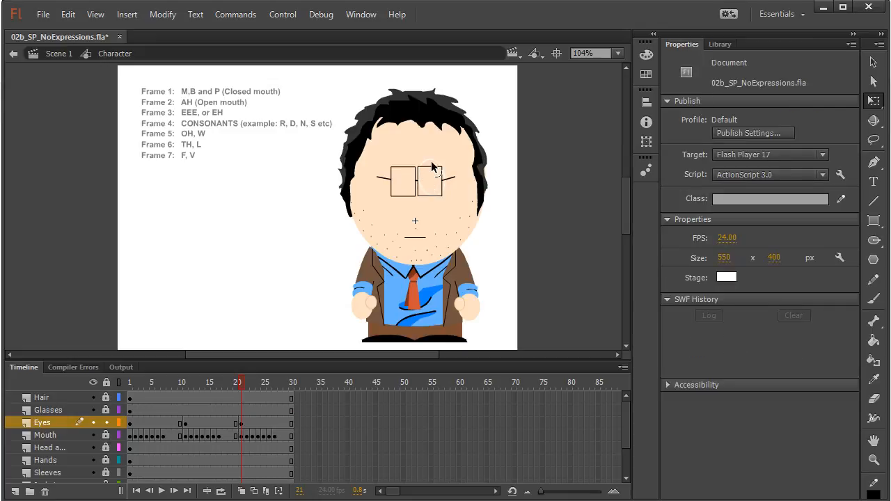
left_click(433, 168)
key("Delete")
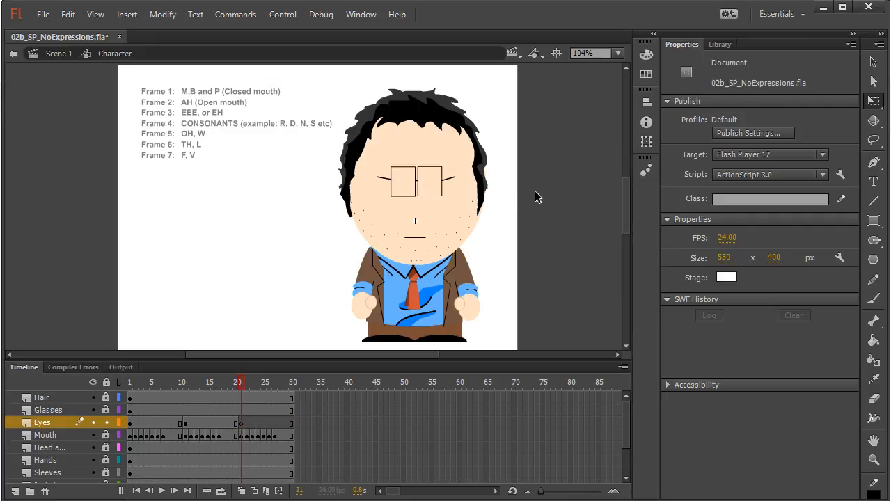
Draw a squinting eye inside the left lens at frame 21 with the Line tool, using two converging lines and a short middle line
left_click(874, 201)
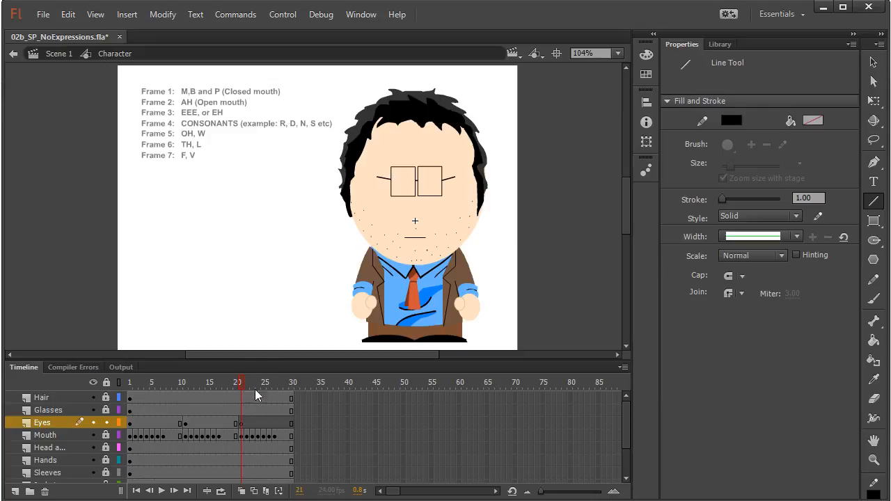
left_click(242, 424)
key("F7")
mouse_move(395, 169)
left_mouse_down()
mouse_move(415, 185)
mouse_move(410, 179)
mouse_move(399, 199)
mouse_move(399, 180)
left_mouse_up()
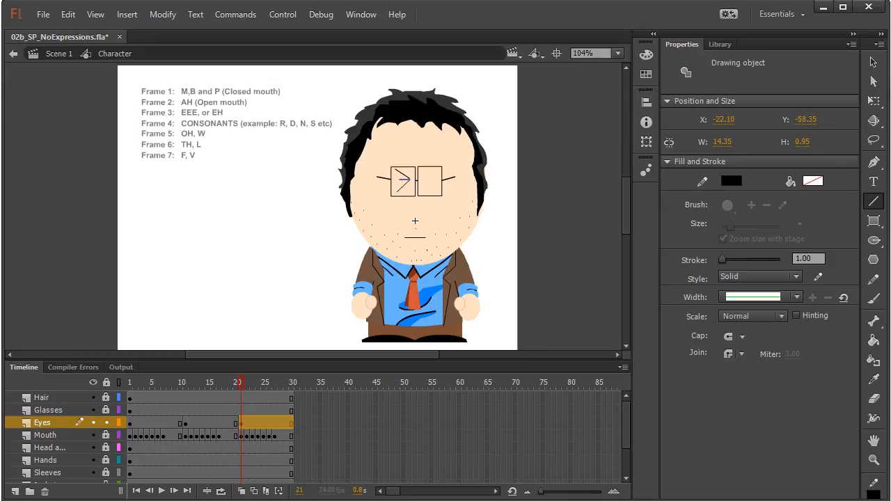
left_click(874, 62)
left_click(550, 204)
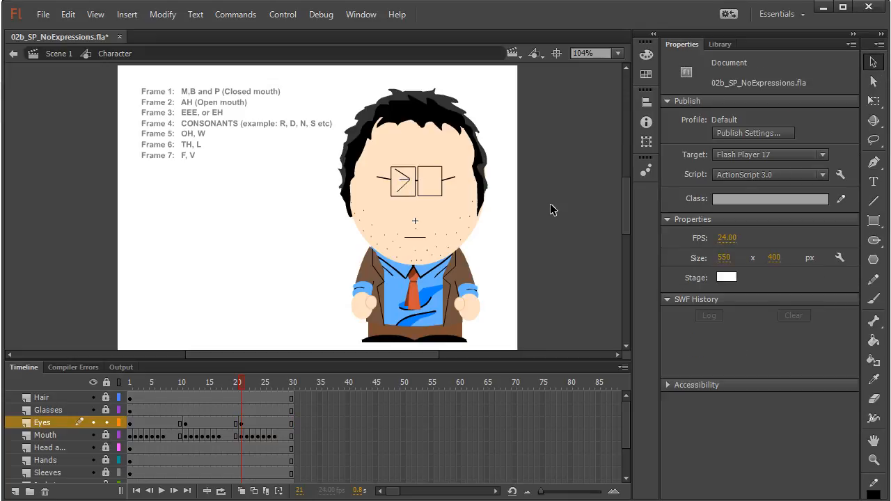
Delete the three squint lines inside the left lens at close range
left_click(874, 460)
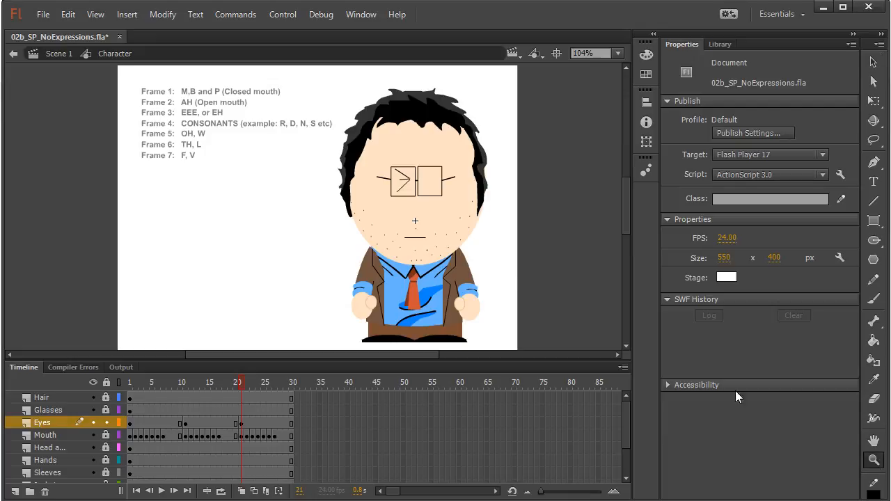
left_click_drag(330, 117, 513, 254)
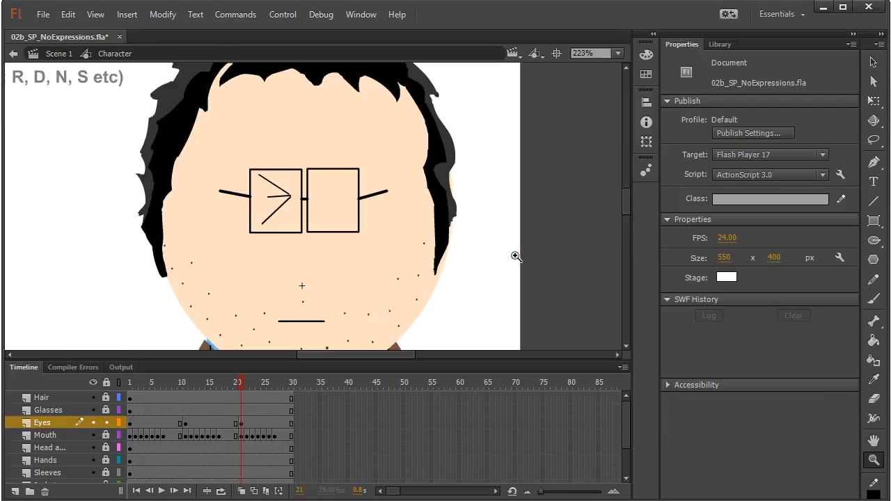
left_click(874, 62)
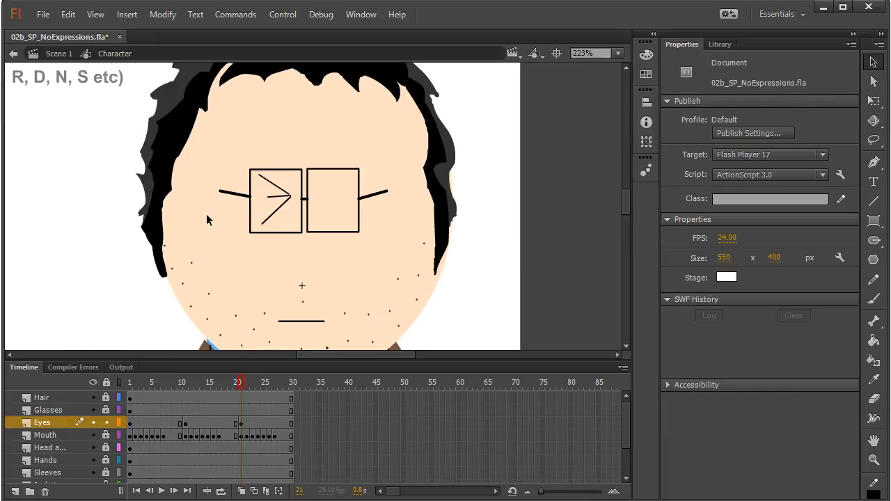
left_click(276, 198)
key("Delete")
left_click(277, 212)
key("Delete")
left_click(277, 195)
key("Delete")
Draw a squinting eye in the left lens from two converging lines about 22 px wide and a middle line about 13 px wide
left_click(874, 200)
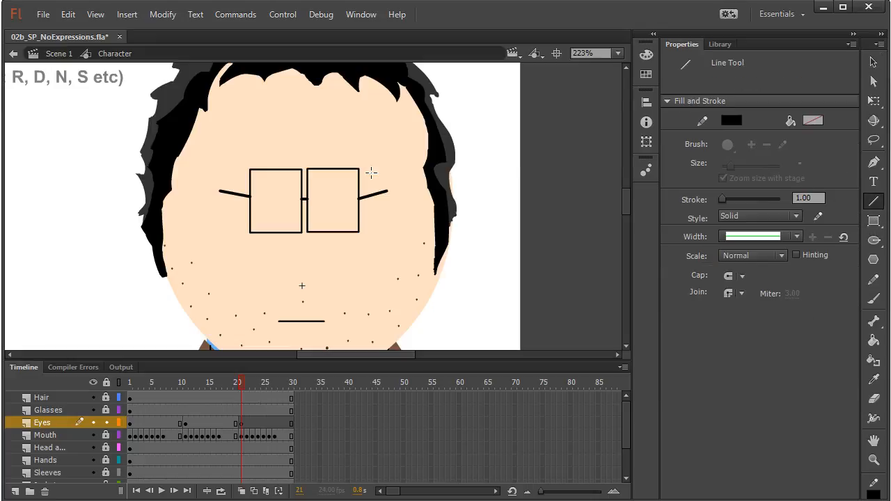
mouse_move(260, 177)
left_mouse_down()
mouse_move(300, 207)
mouse_move(295, 197)
mouse_move(260, 223)
left_mouse_up()
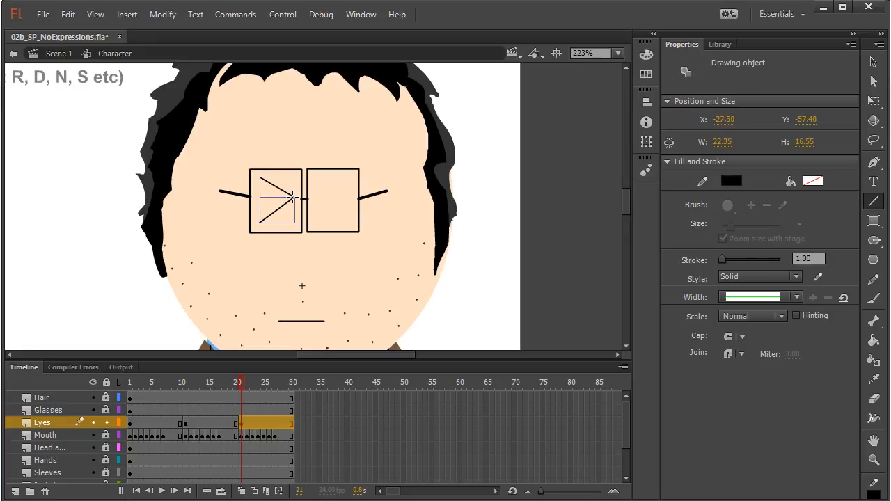
left_click_drag(295, 197, 272, 197)
left_click(874, 62)
left_click(489, 193)
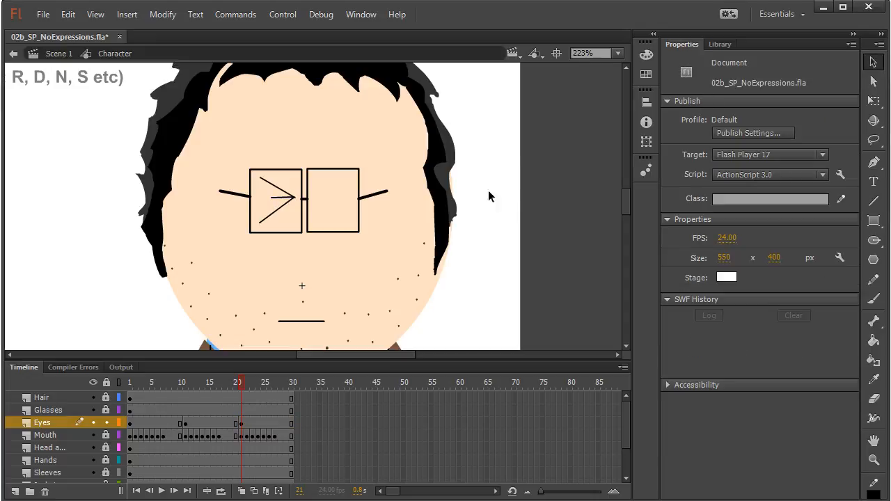
Copy the three squint lines in the left lens and paste a duplicate on the Eyes layer at frame 21
left_click(284, 198)
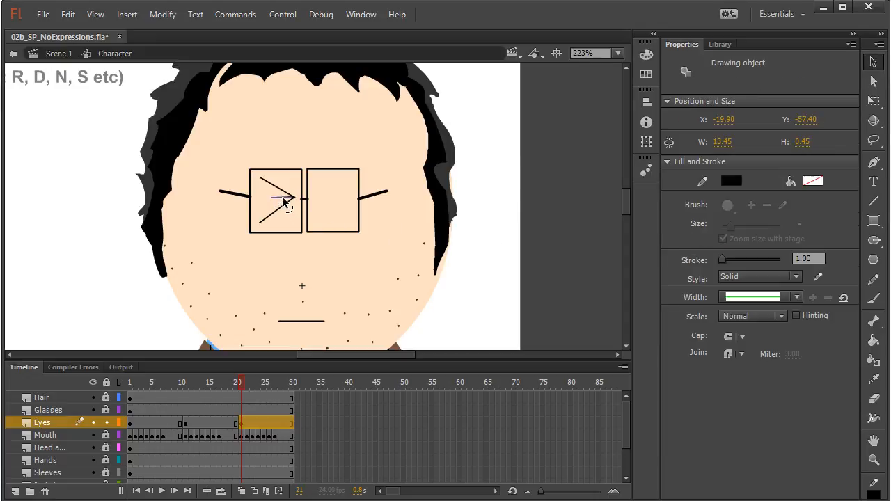
left_click(279, 189)
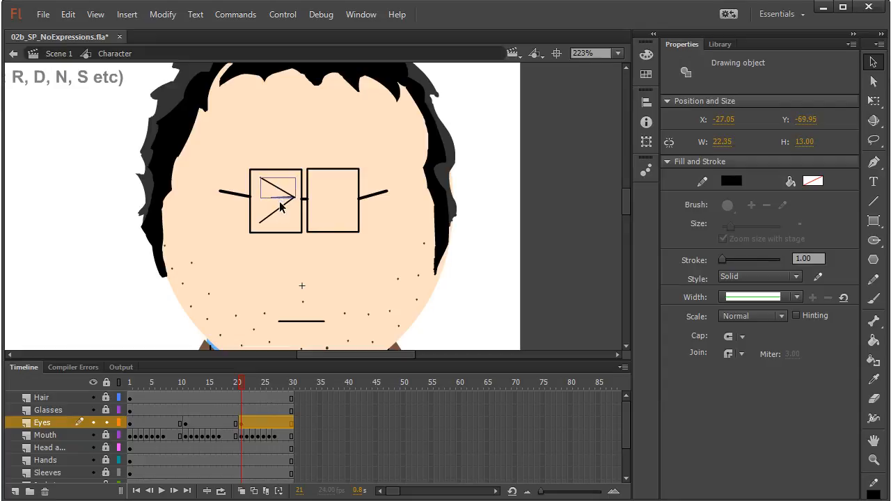
left_click(278, 212, "shift")
key("ctrl+v")
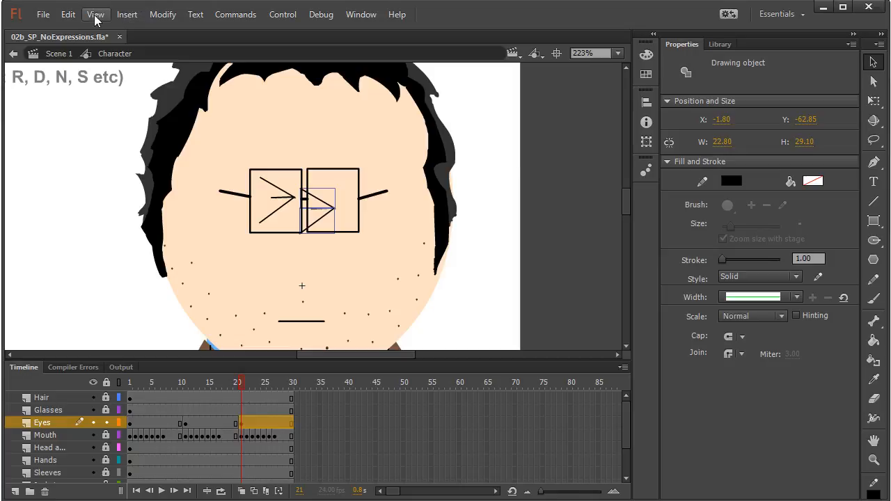
Flip the pasted squint lines horizontally and position them inside the right lens
left_click(69, 15)
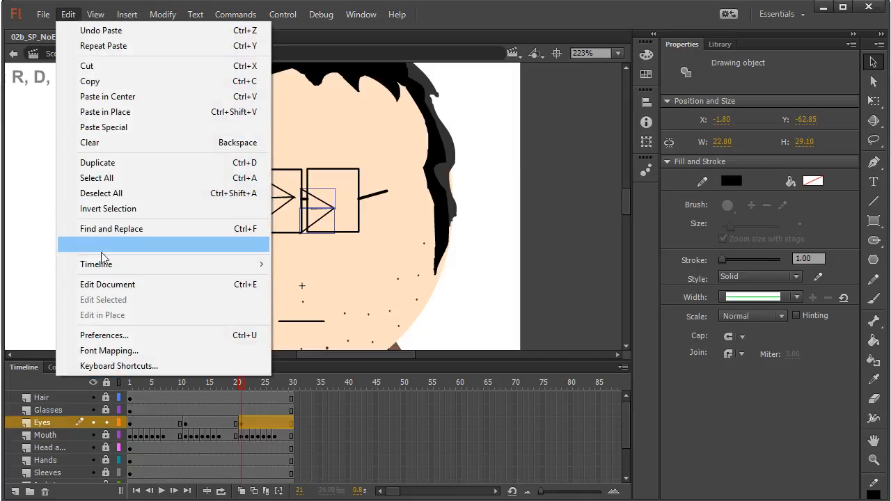
mouse_move(163, 15)
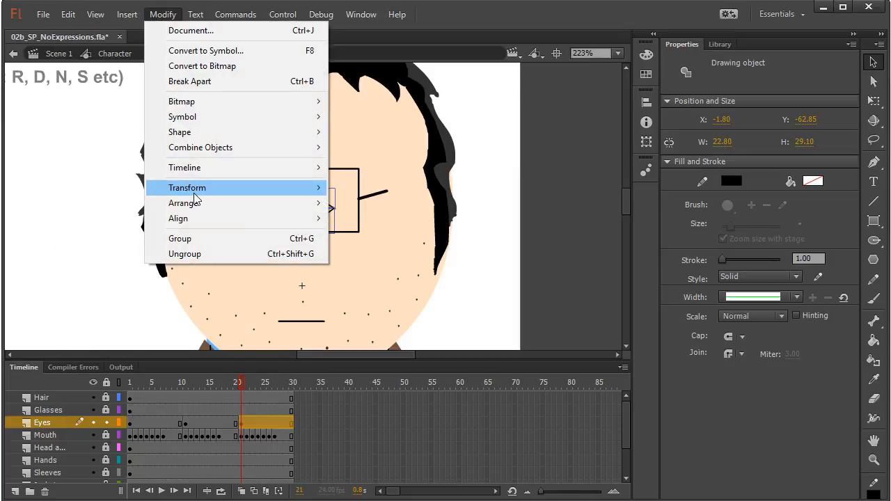
mouse_move(269, 195)
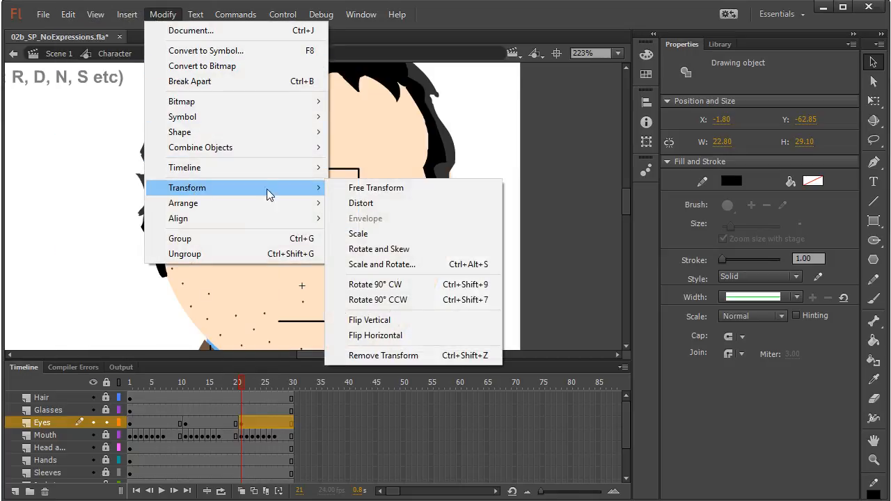
left_click(391, 339)
left_click_drag(313, 199, 335, 199)
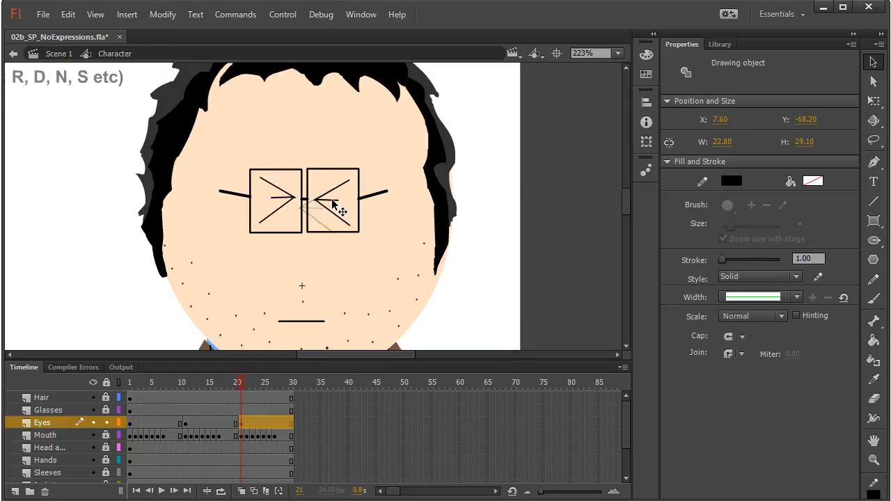
left_click(546, 258)
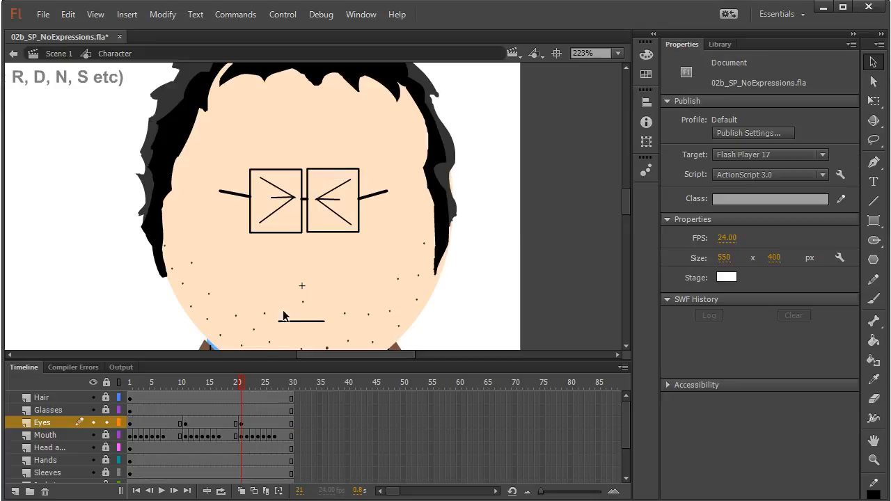
Compare the three expression sets with the whole character in view, checking open-mouth frames 2, 12 and 22 and closed-mouth frames 1, 11 and 21
left_click(245, 435)
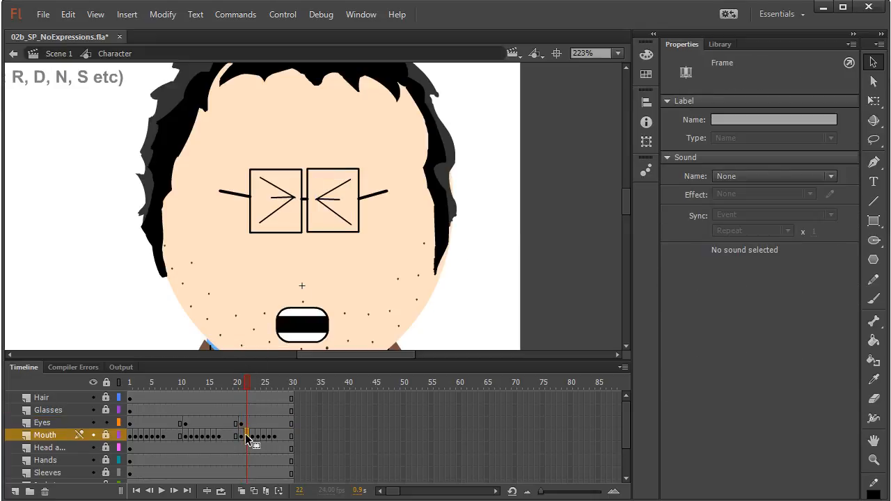
left_click(137, 437)
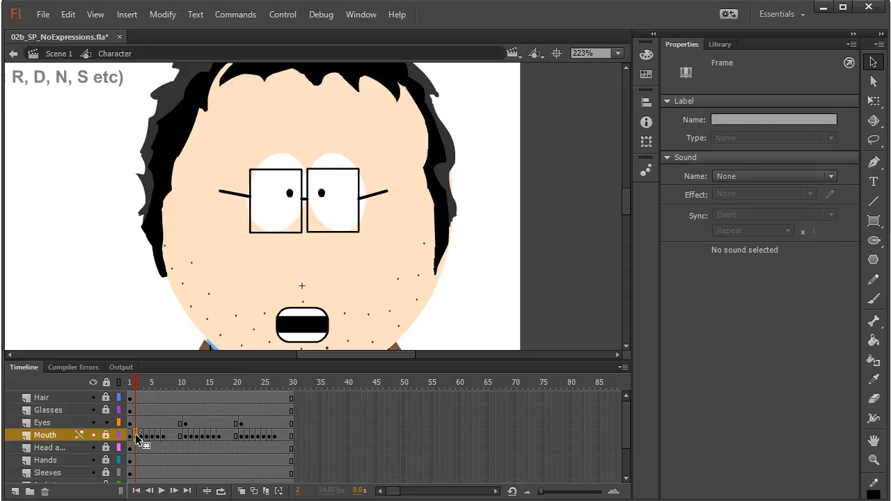
double_click(874, 440)
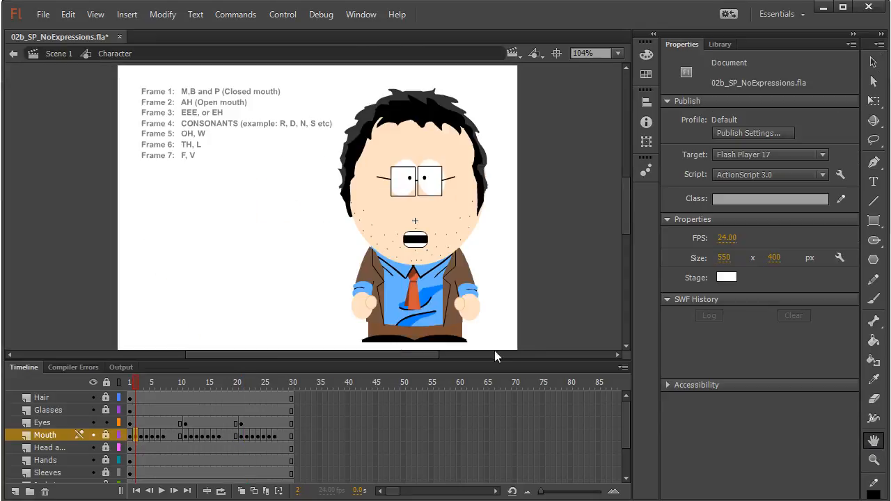
left_click(191, 436)
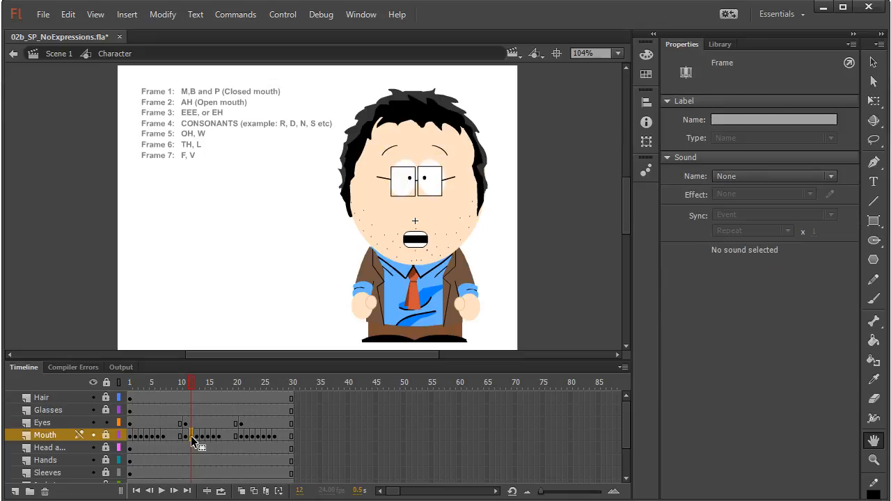
left_click(246, 436)
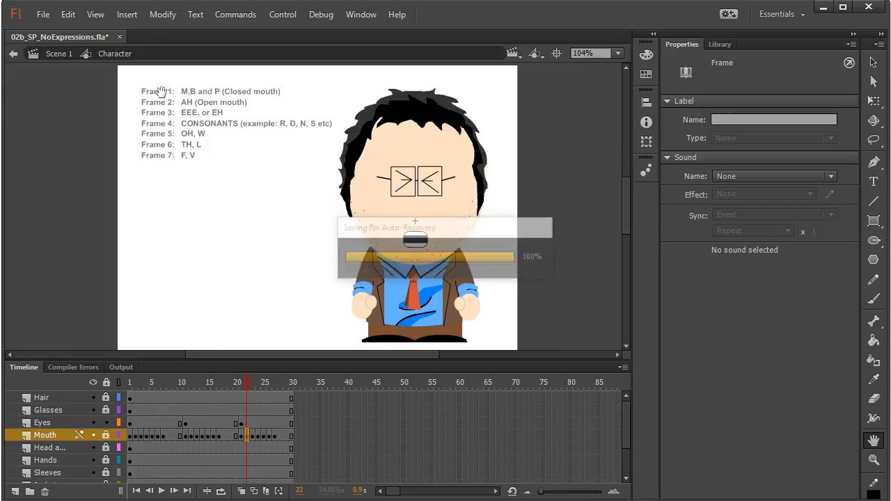
left_click(183, 381)
left_click(188, 381)
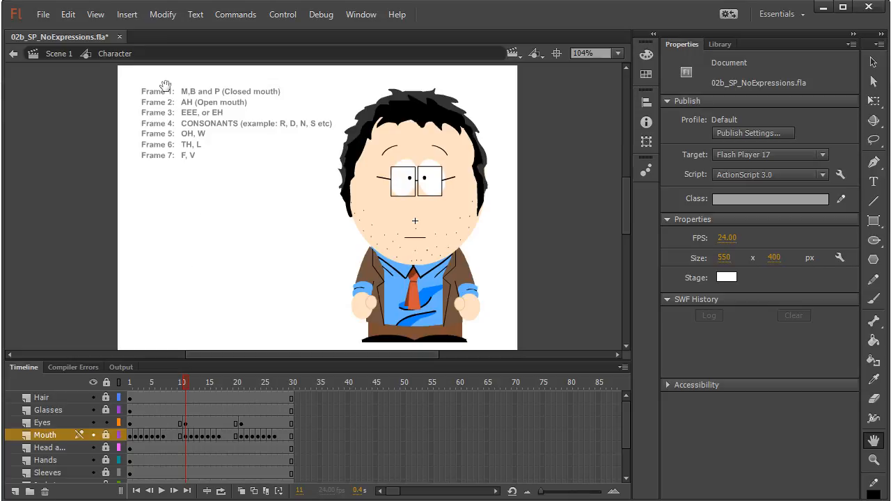
left_click(240, 384)
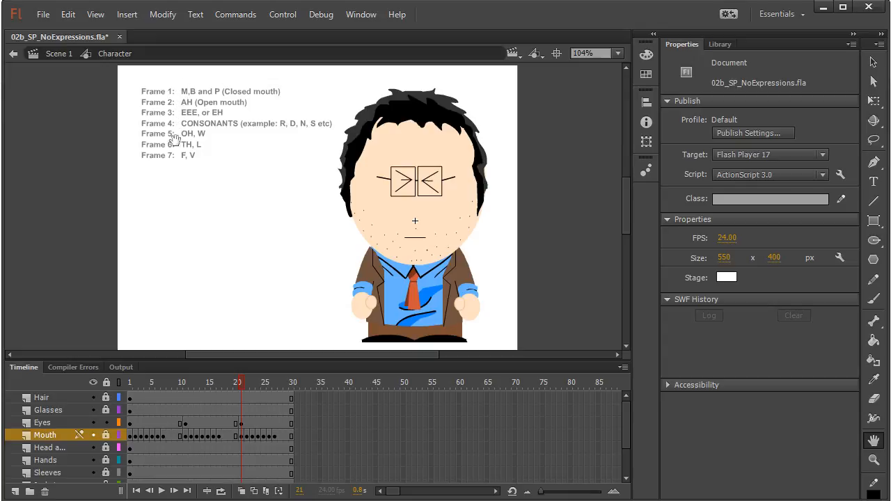
left_click(129, 380)
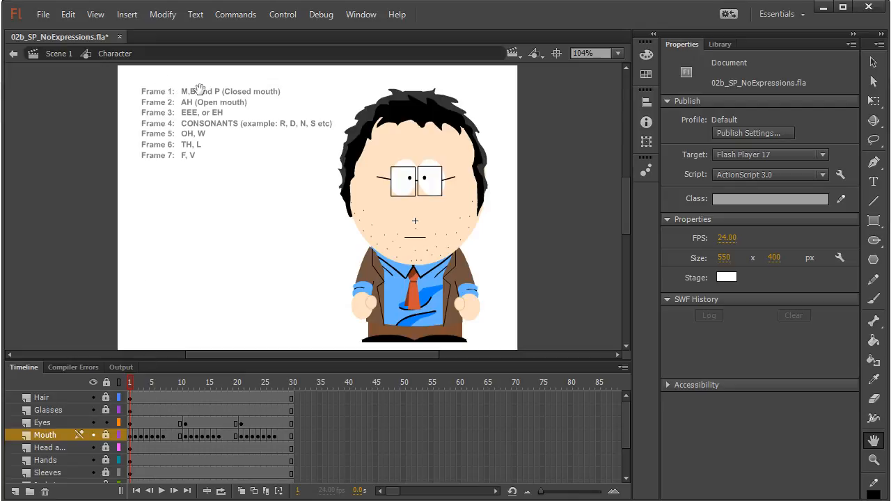
left_click(186, 382)
left_click(240, 381)
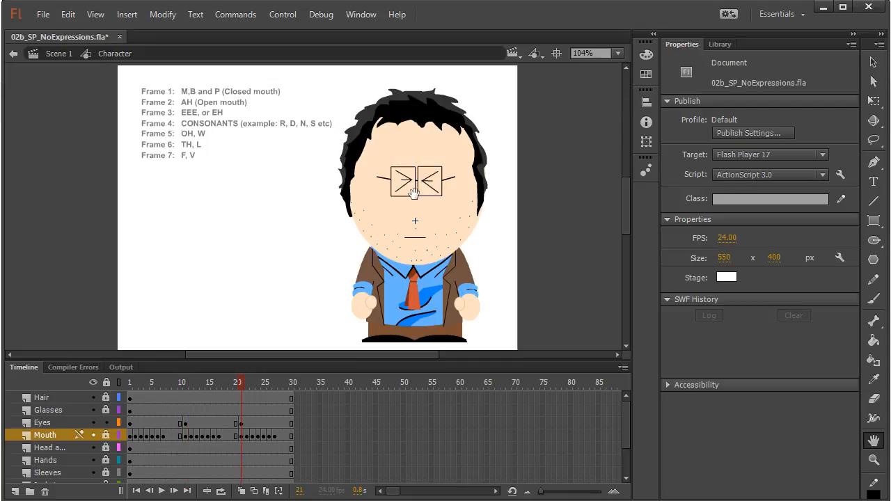
Return to Scene 1 and set the first frame of the Character instance to 3
left_click(58, 61)
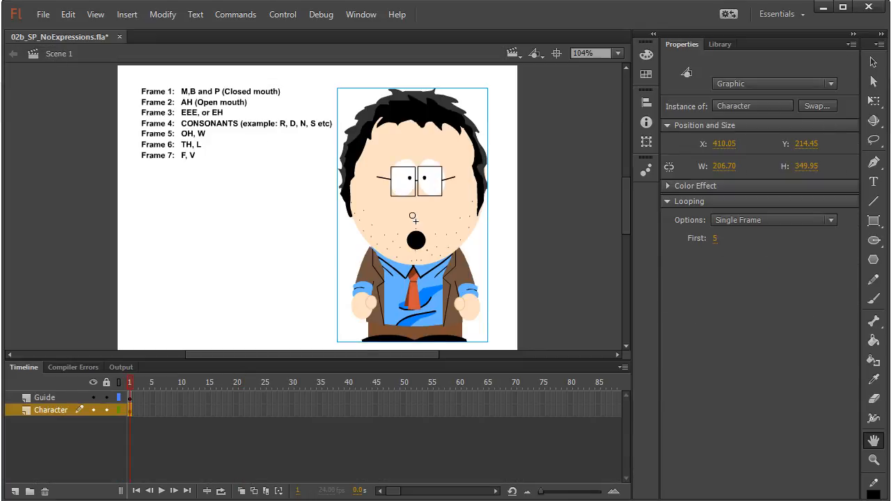
left_click(874, 61)
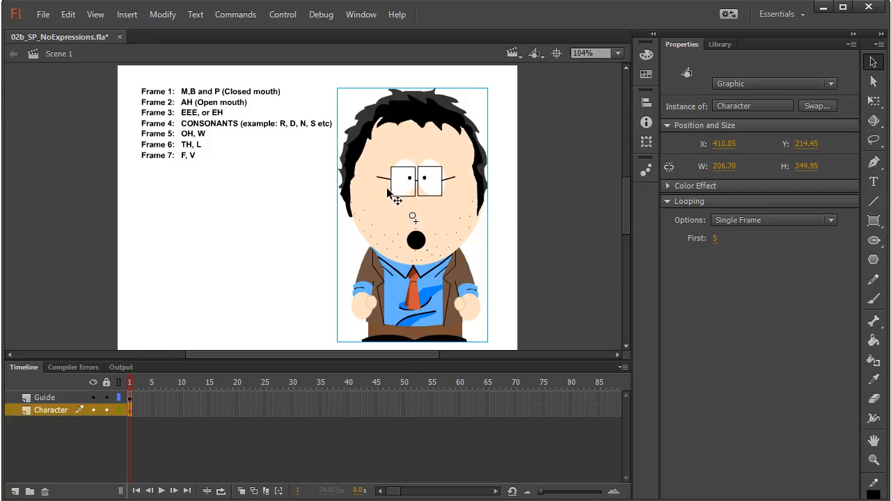
left_click(713, 239)
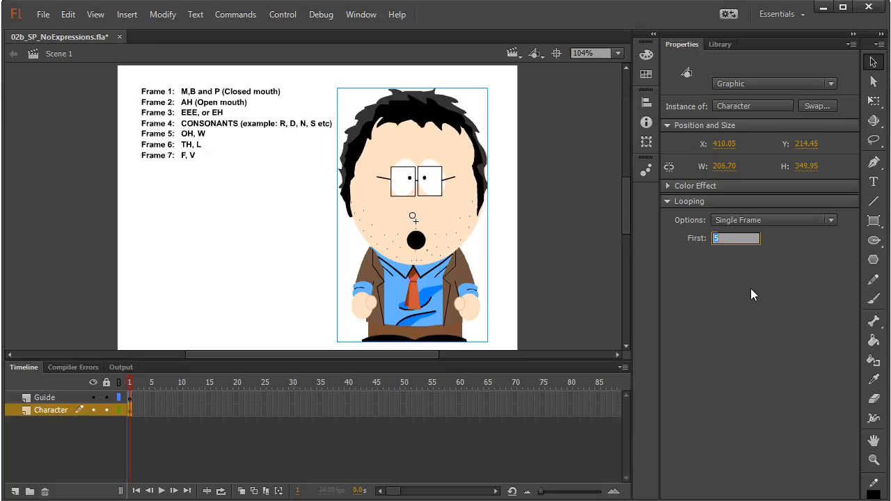
type("3")
key("Return")
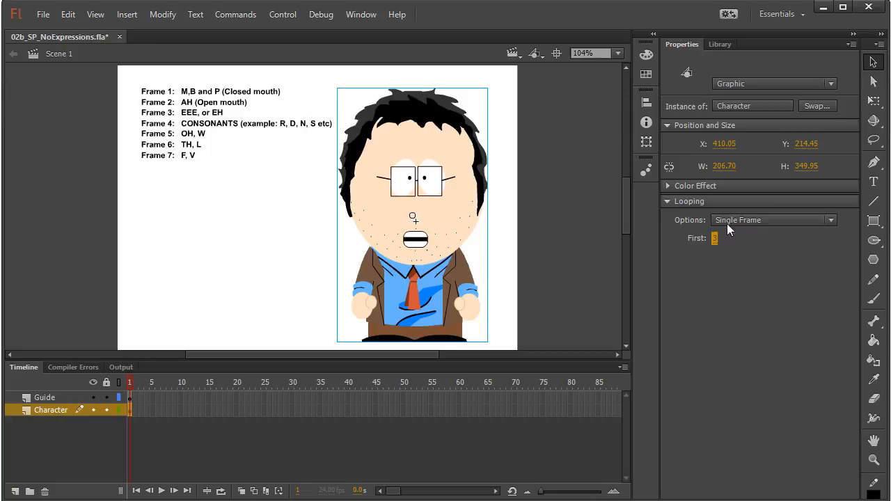
Try 1 and 3 as first-frame values for the Character instance
left_click(714, 238)
type("1")
key("Return")
type("3")
key("Return")
Set the first frame of the Character instance to 23 and deselect the character
left_click(718, 237)
type("23")
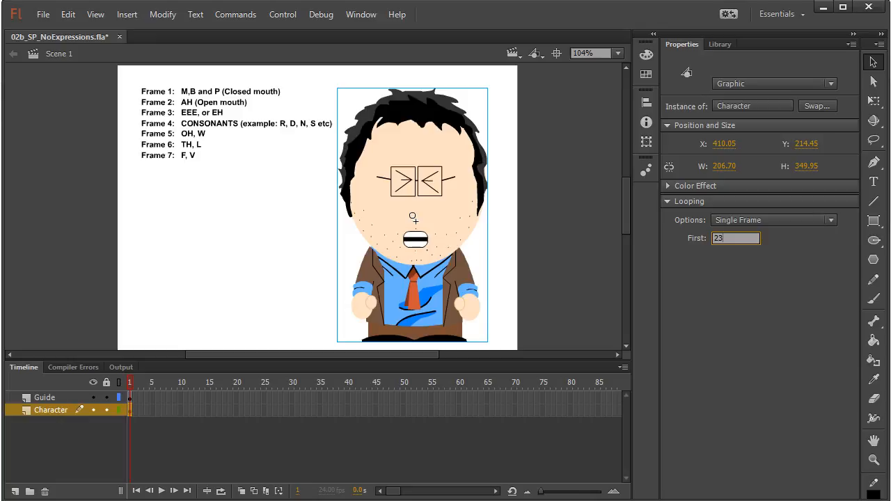
left_click(562, 209)
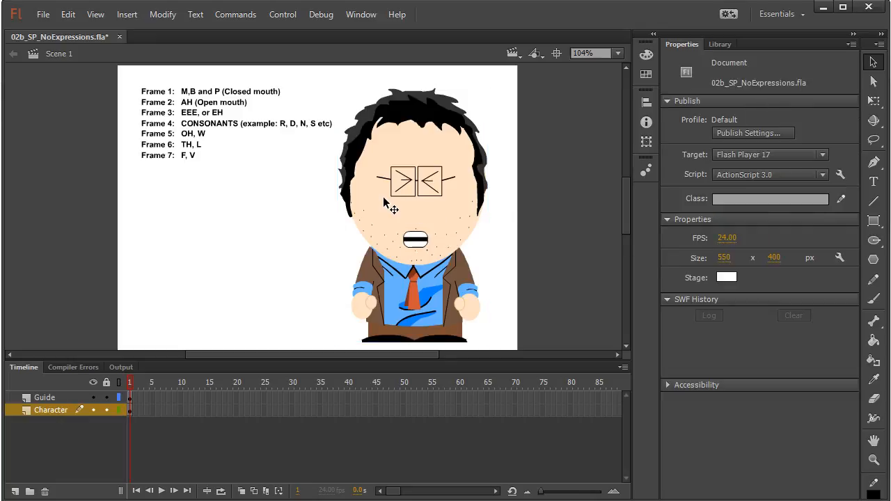